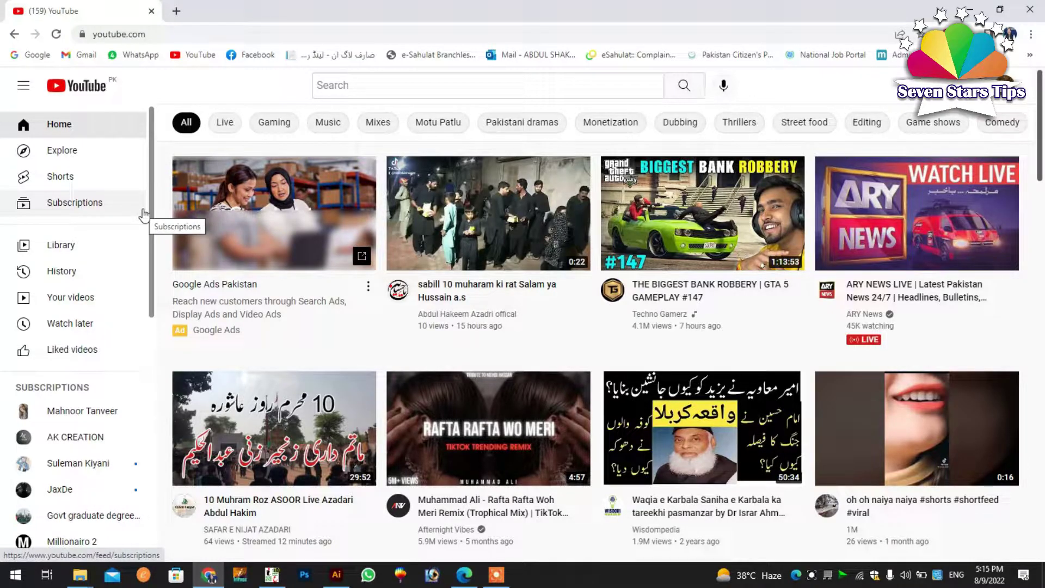
Step: Browse the YouTube home feed and open the Dangerous Khiladi movie video
scroll(144, 215, "down", 2)
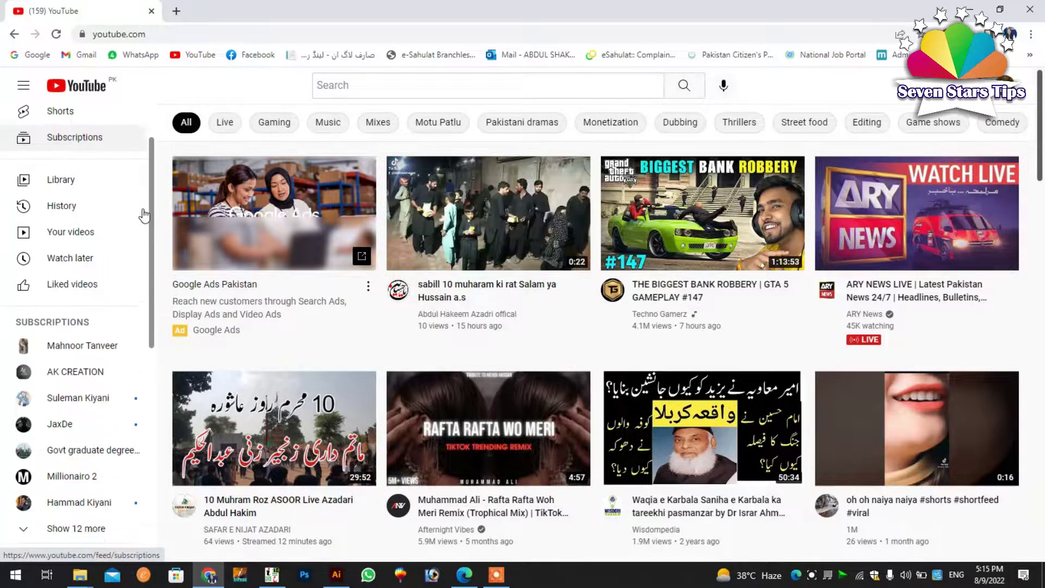
scroll(258, 211, "down", 1)
scroll(258, 211, "down", 5)
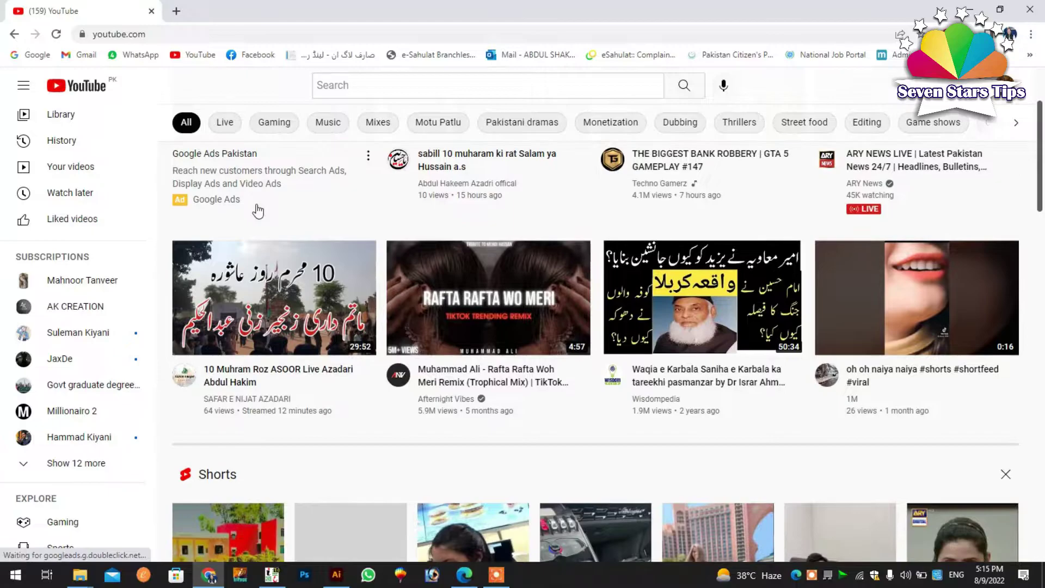
scroll(258, 212, "down", 5)
scroll(258, 211, "down", 3)
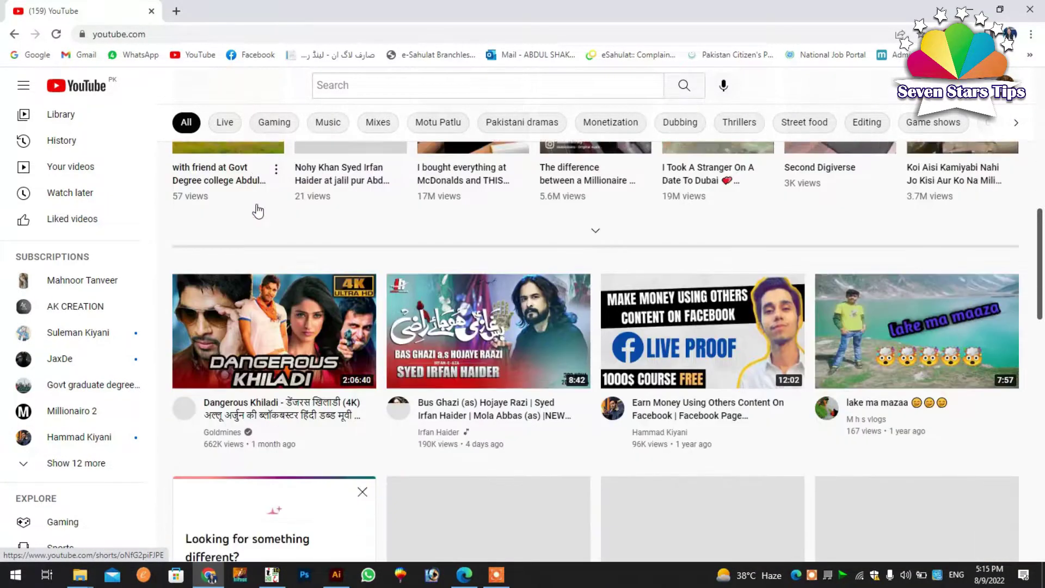
scroll(257, 210, "down", 3)
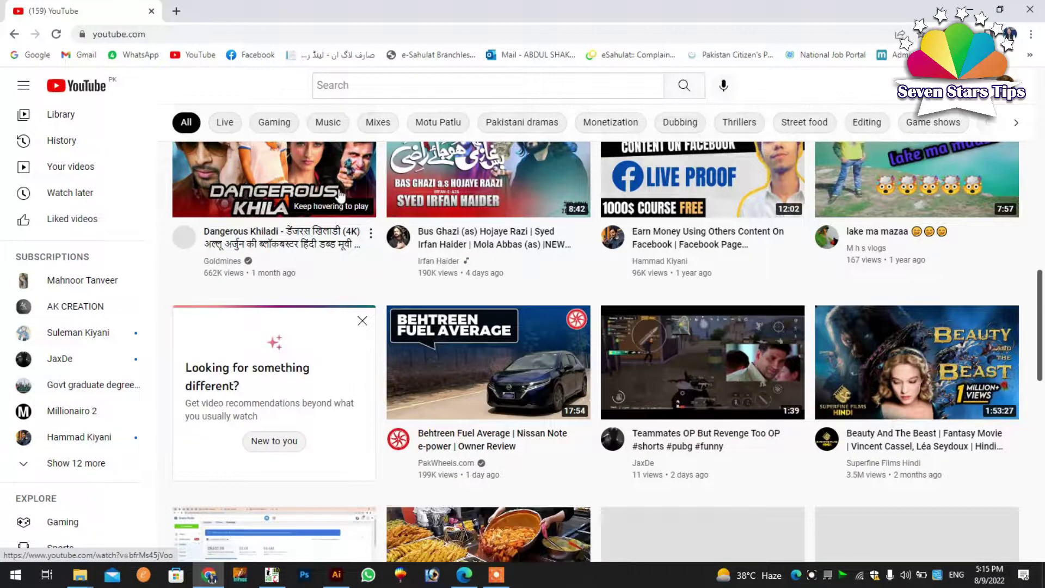
left_click(291, 180)
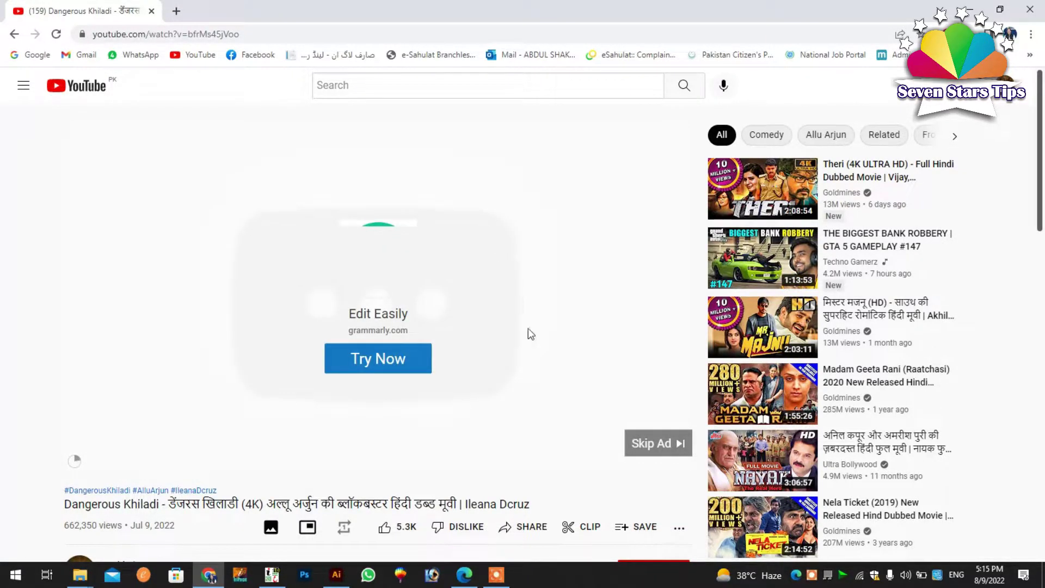
Step: Skip the advertisement and pause the Dangerous Khiladi video
left_click(658, 444)
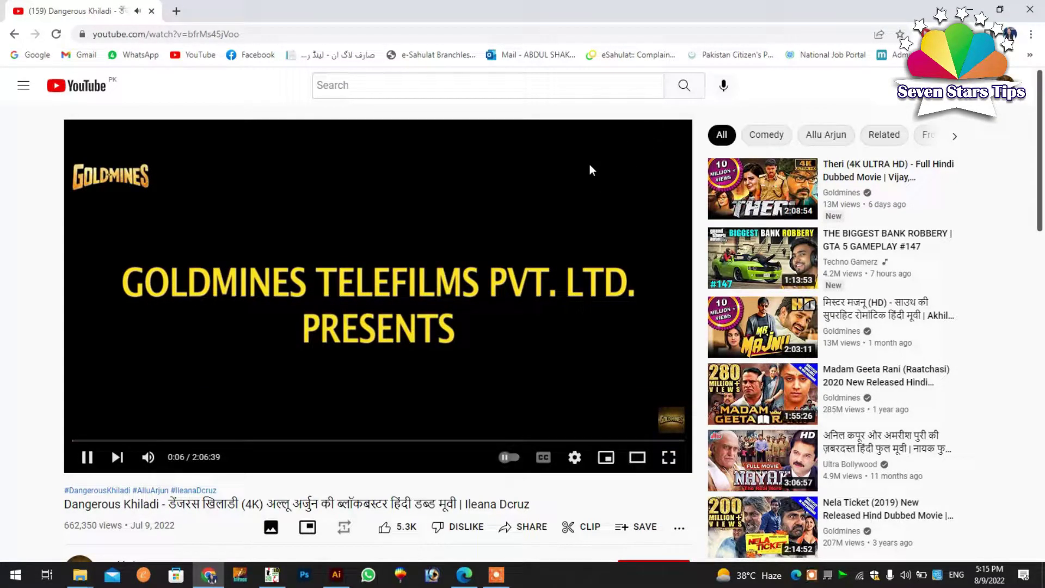
left_click(470, 243)
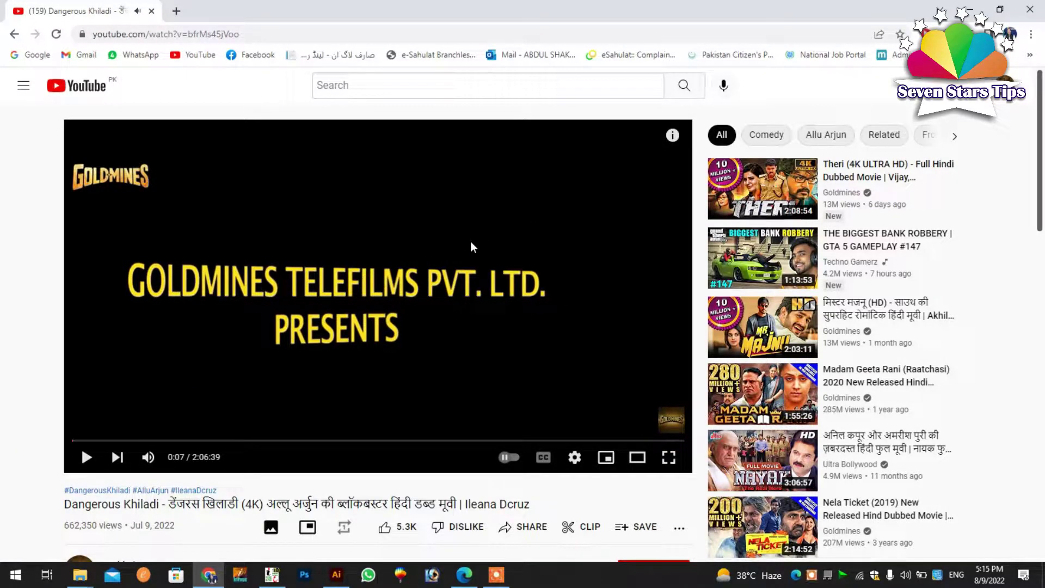
left_click(402, 86)
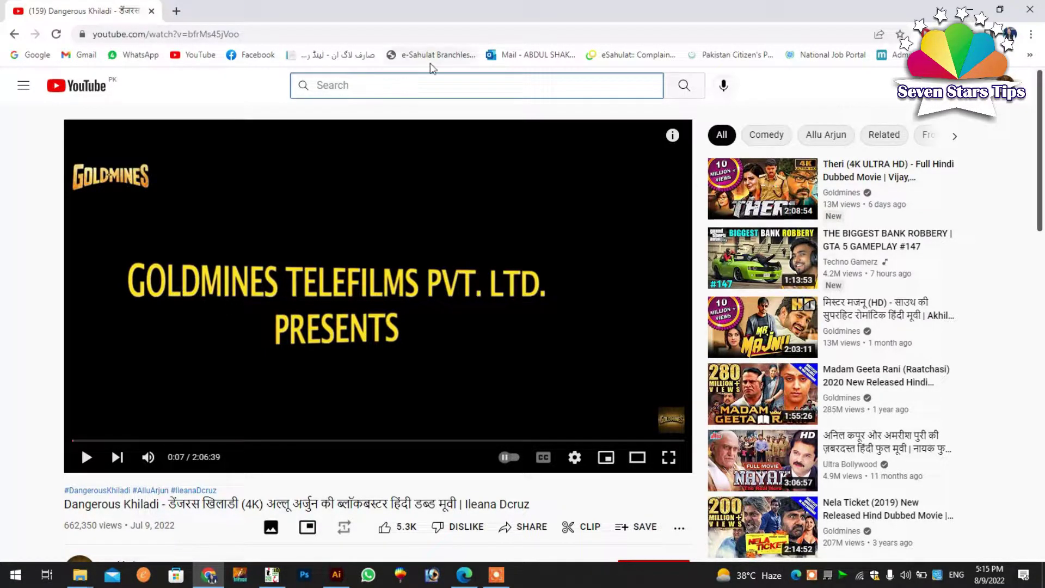
Step: Go to the Seven Stars Tips channel by changing the page address to youtube.com/sevenstarstips
left_click(299, 35)
left_click(299, 34)
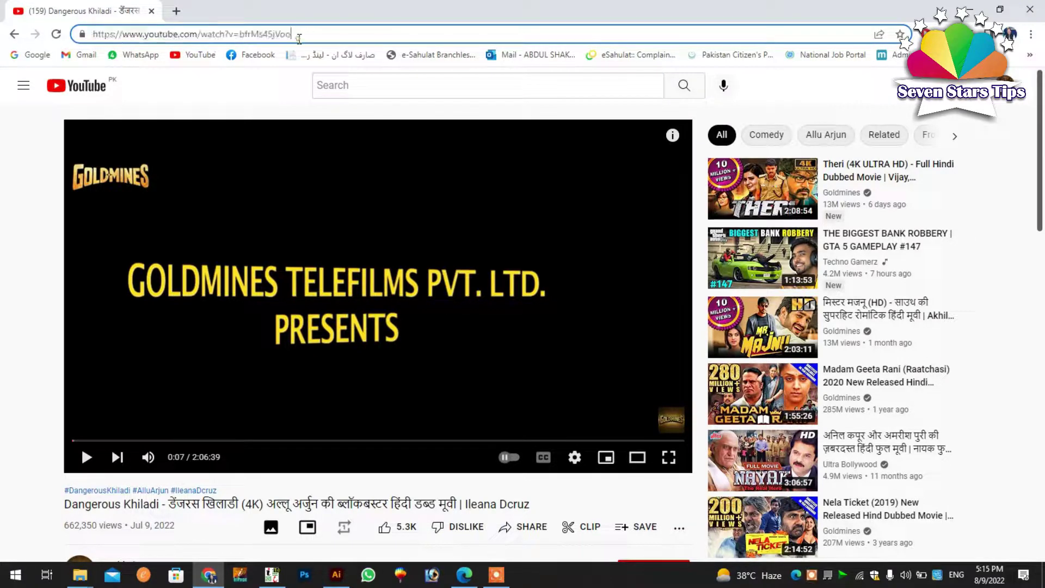
left_click_drag(293, 35, 201, 39)
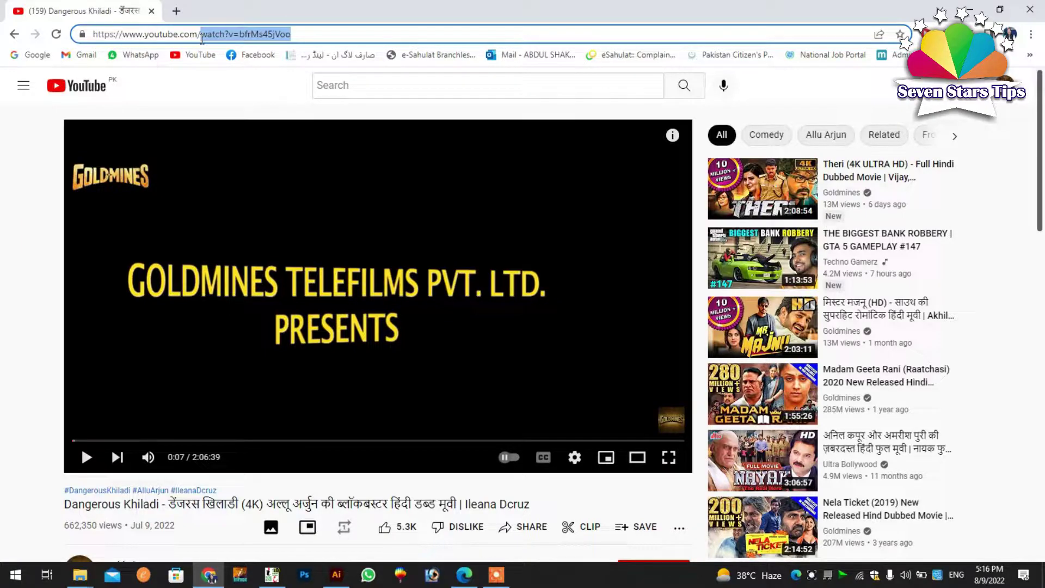
type("se")
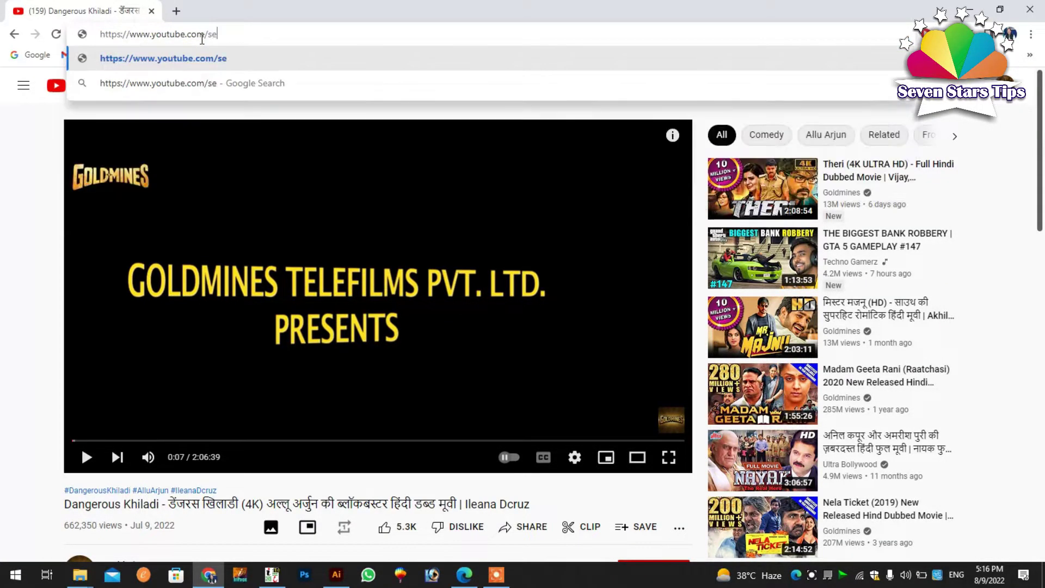
type("venstars")
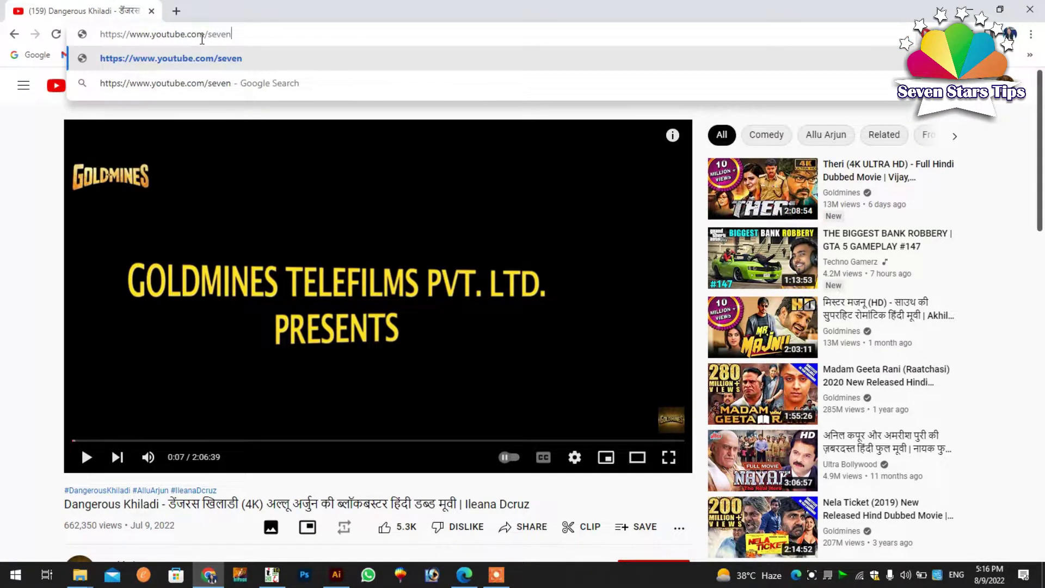
type("tips")
key("Return")
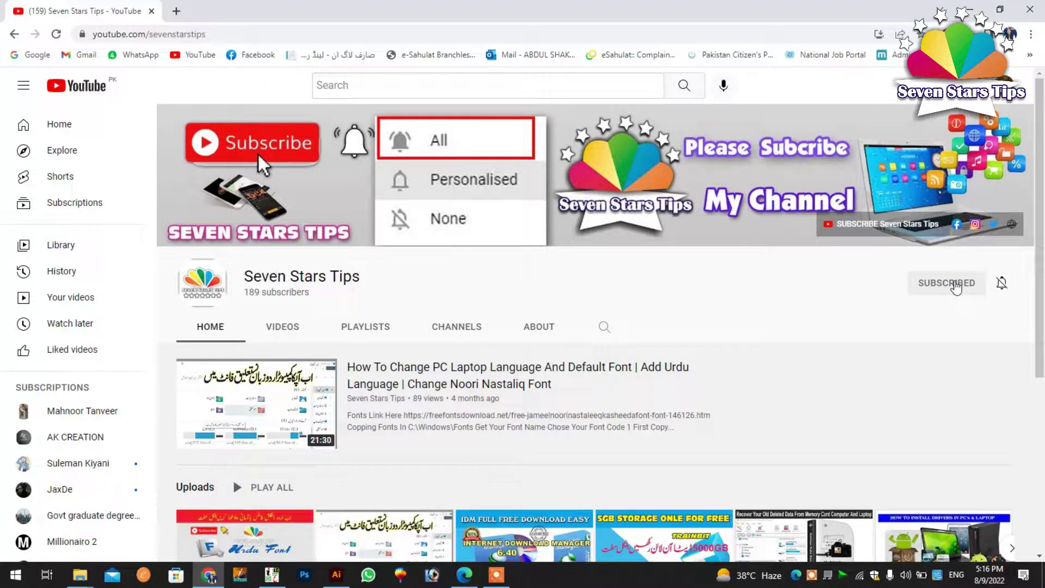
Step: Look through the Seven Stars Tips channel's home page and its full list of uploaded videos
scroll(957, 287, "down", 5)
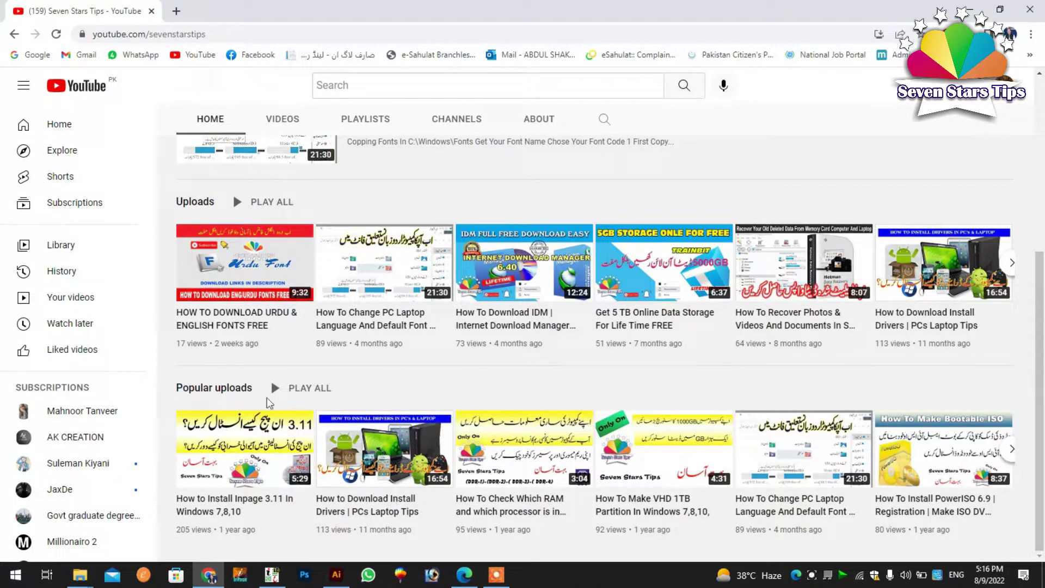
scroll(270, 378, "up", 5)
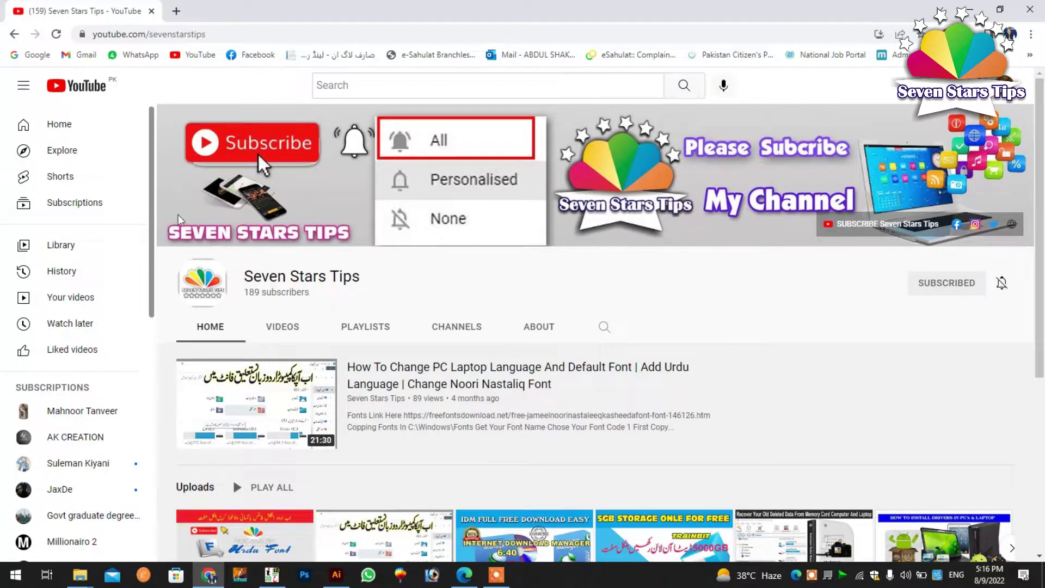
left_click(282, 326)
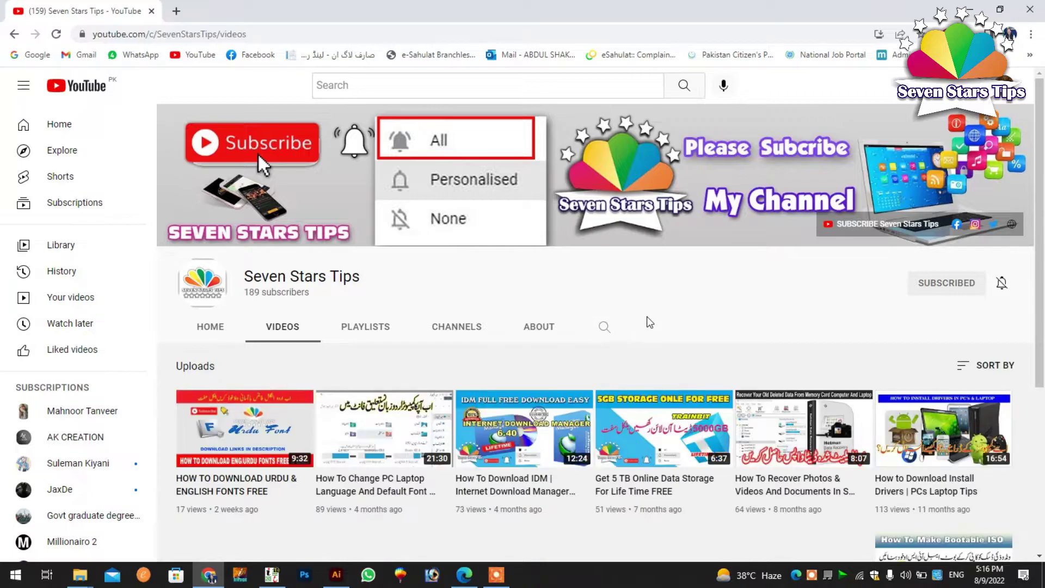
scroll(650, 318, "down", 5)
scroll(652, 318, "up", 5)
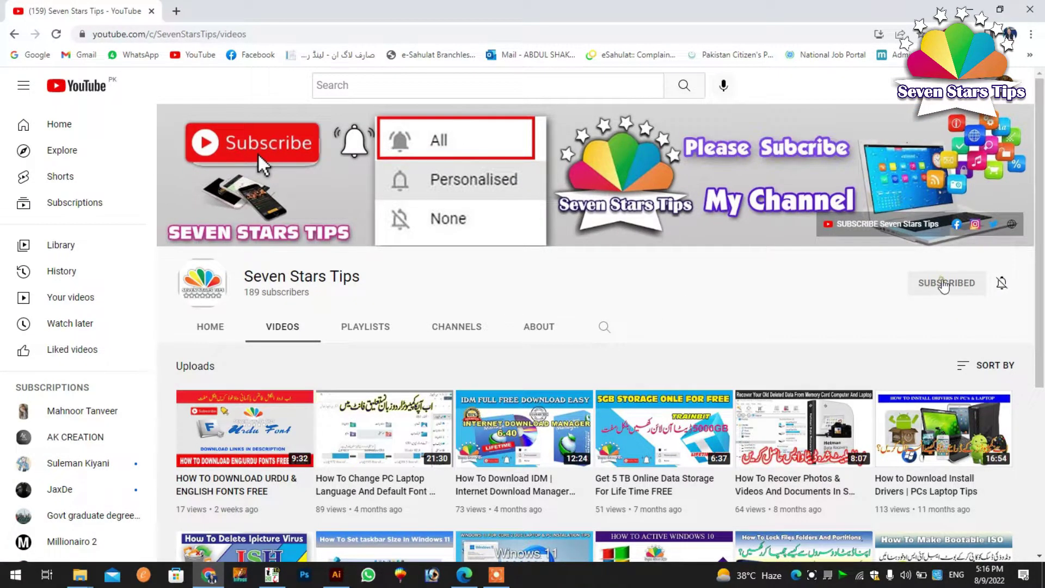
Step: Unsubscribe from and resubscribe to the Seven Stars Tips channel, setting its notifications to All
left_click(941, 283)
left_click(560, 333)
left_click(986, 292)
left_click(988, 289)
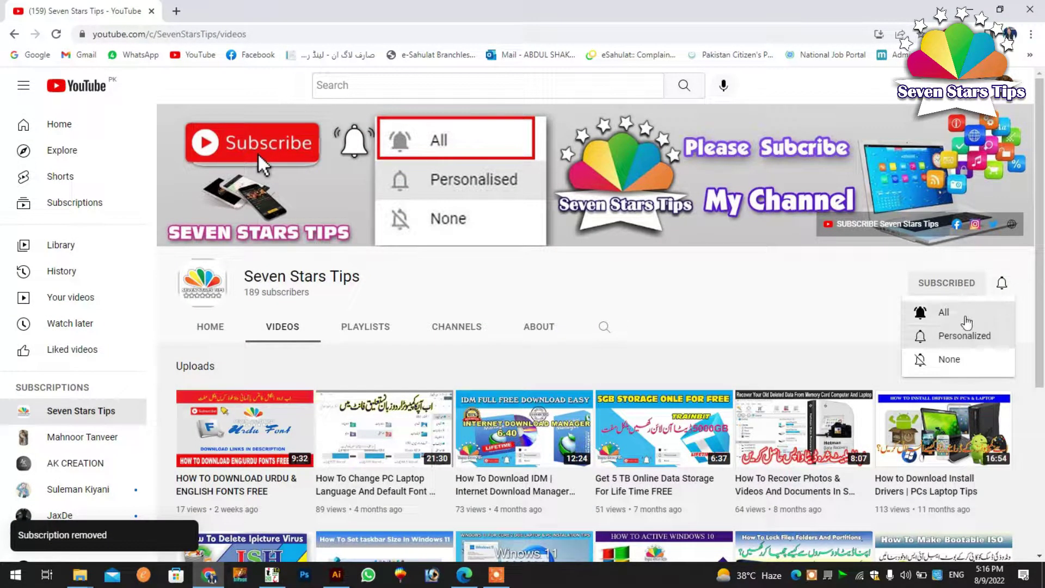
left_click(951, 318)
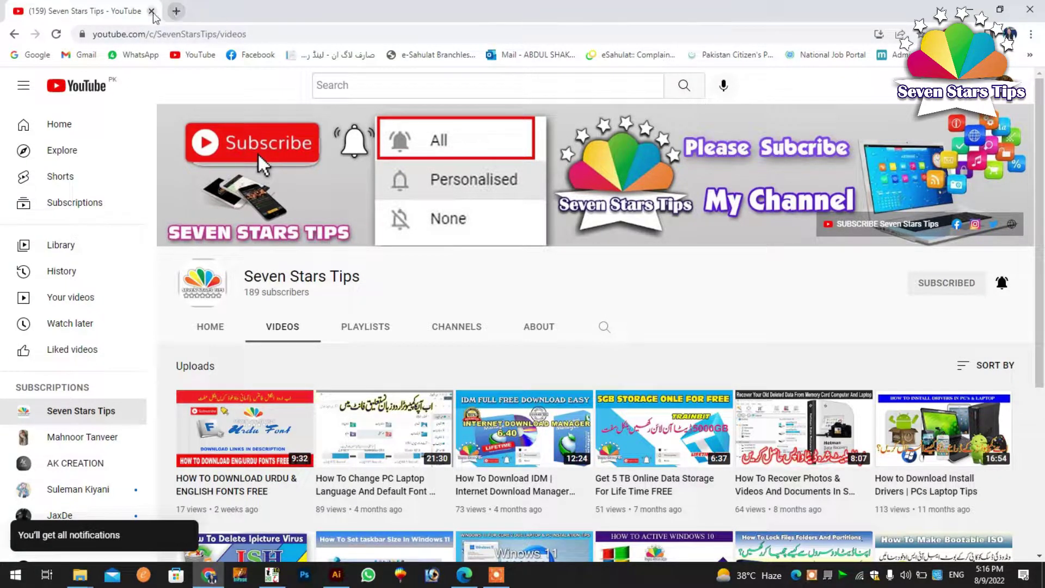
Step: Replace the YouTube tab with a new tab showing the Google home page
left_click(177, 11)
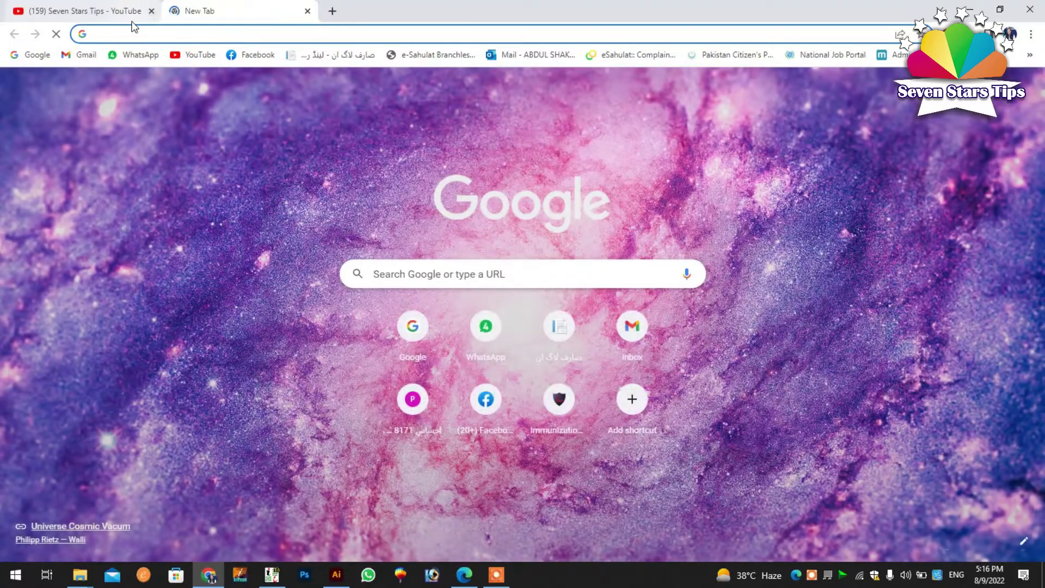
left_click(151, 12)
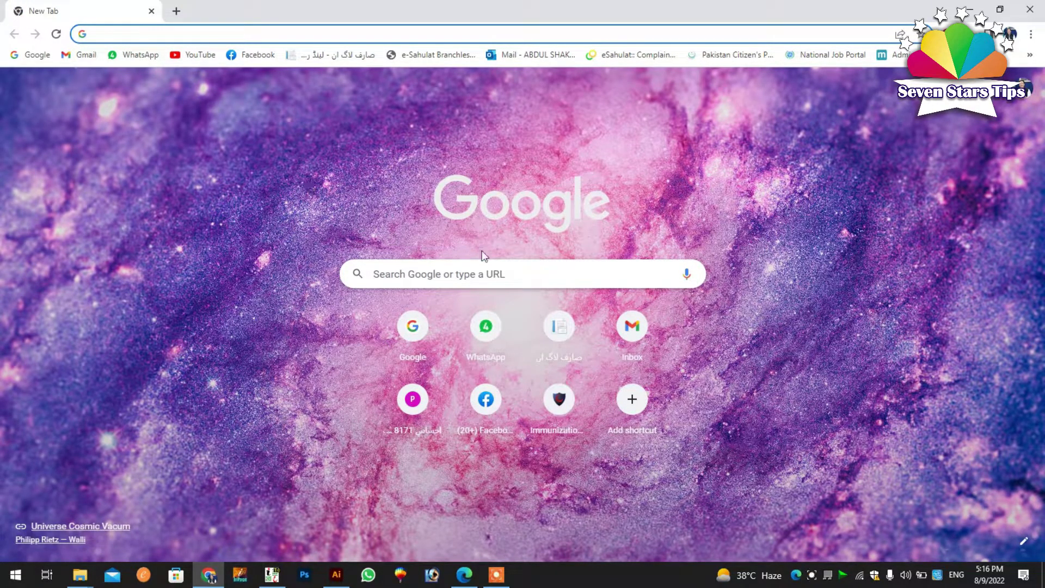
left_click(422, 343)
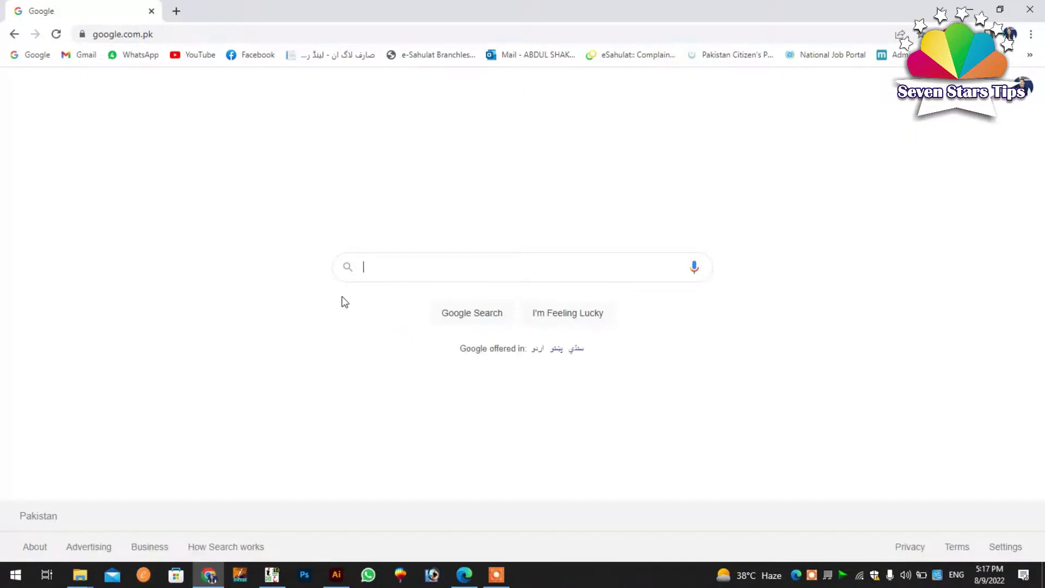
Step: Search Google for "idm extension chrome", then open and reload the result about IDM integration into Chrome not working
left_click(431, 265)
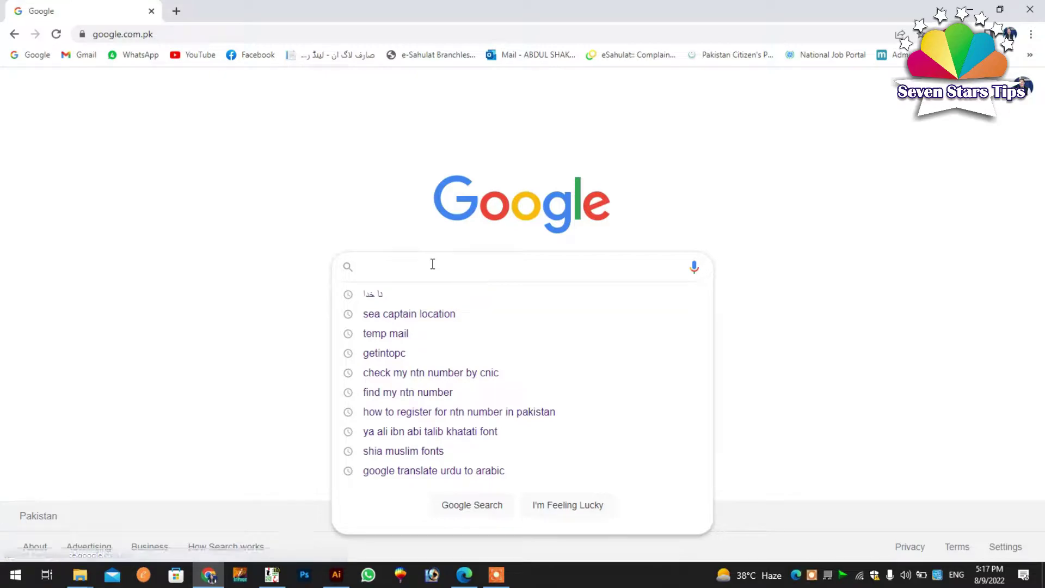
type("idm ")
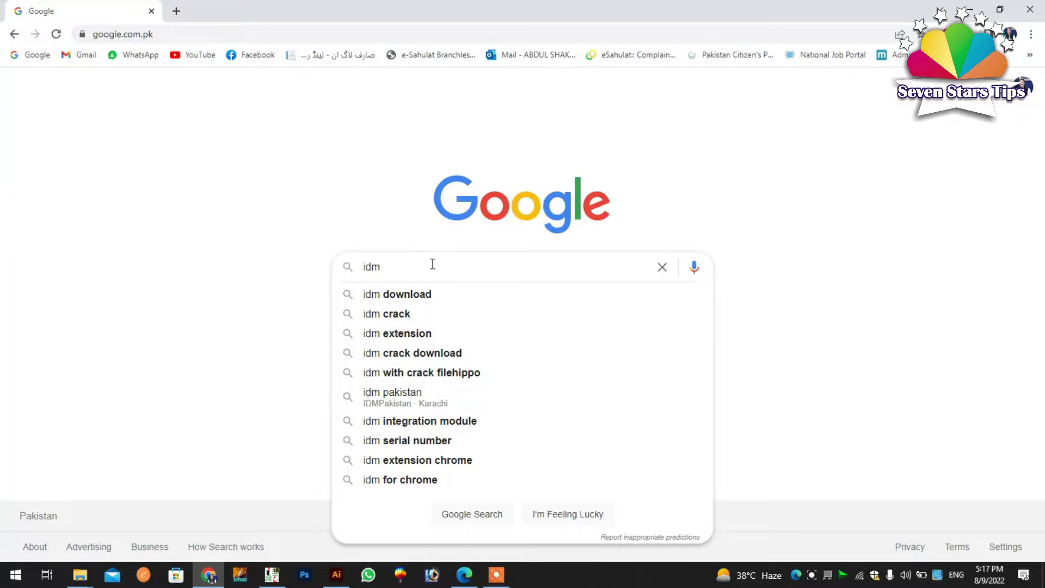
type("e")
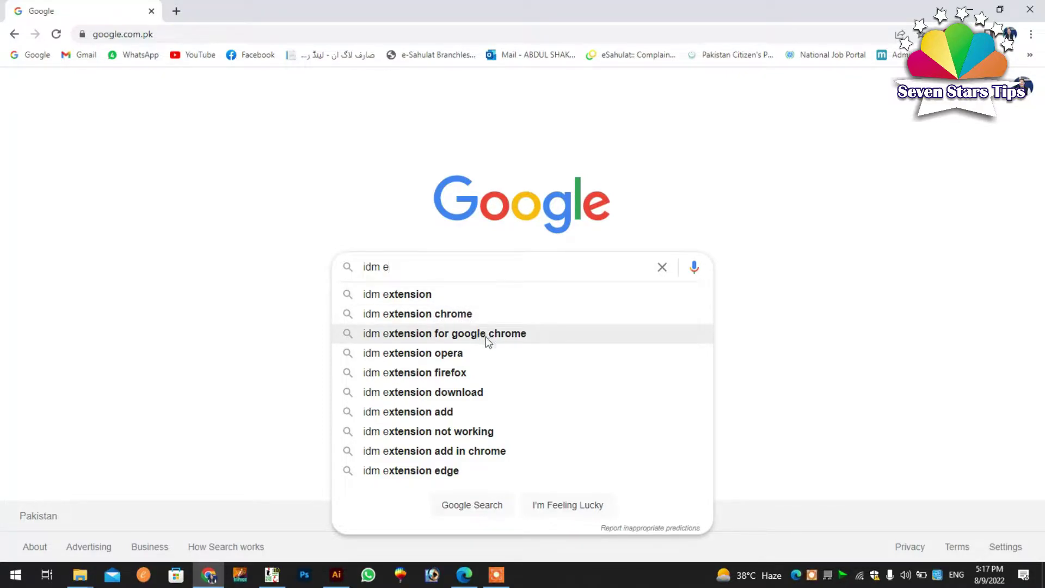
left_click(458, 320)
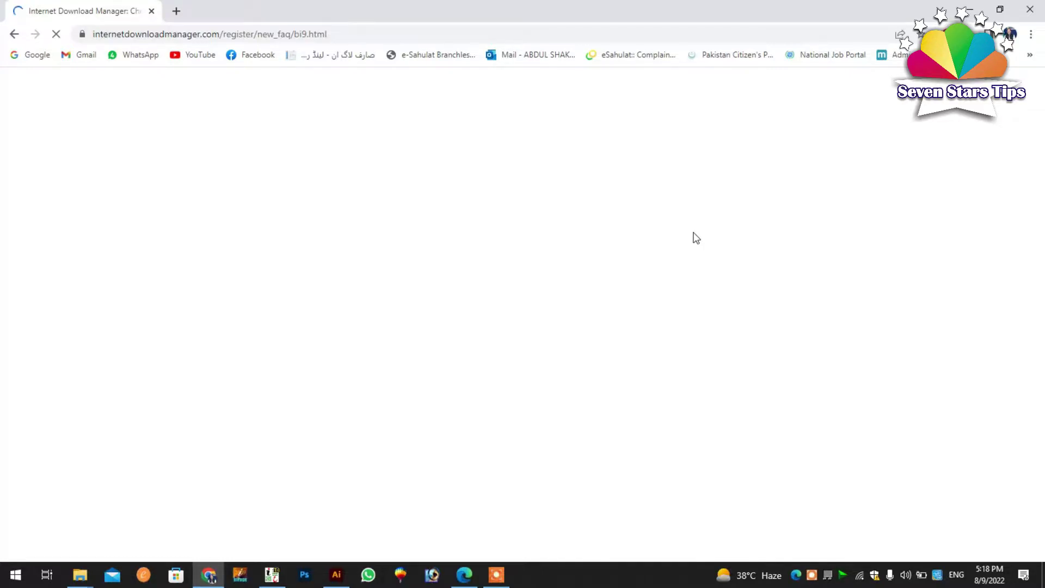
left_click(61, 38)
left_click(61, 38)
Step: Switch to Internet Download Manager, check its version in the About information, and close the program window
double_click(845, 578)
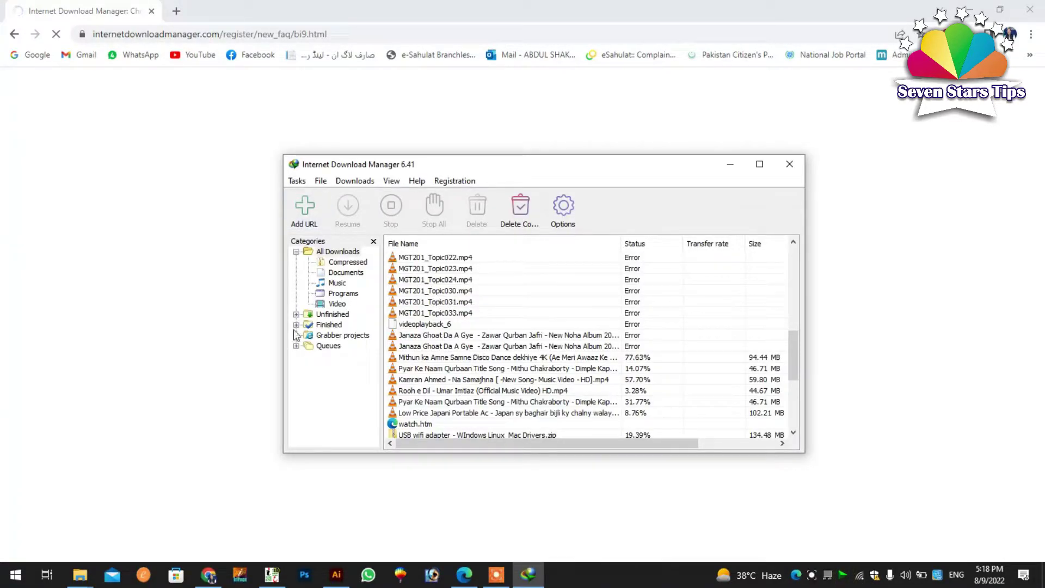
left_click(417, 181)
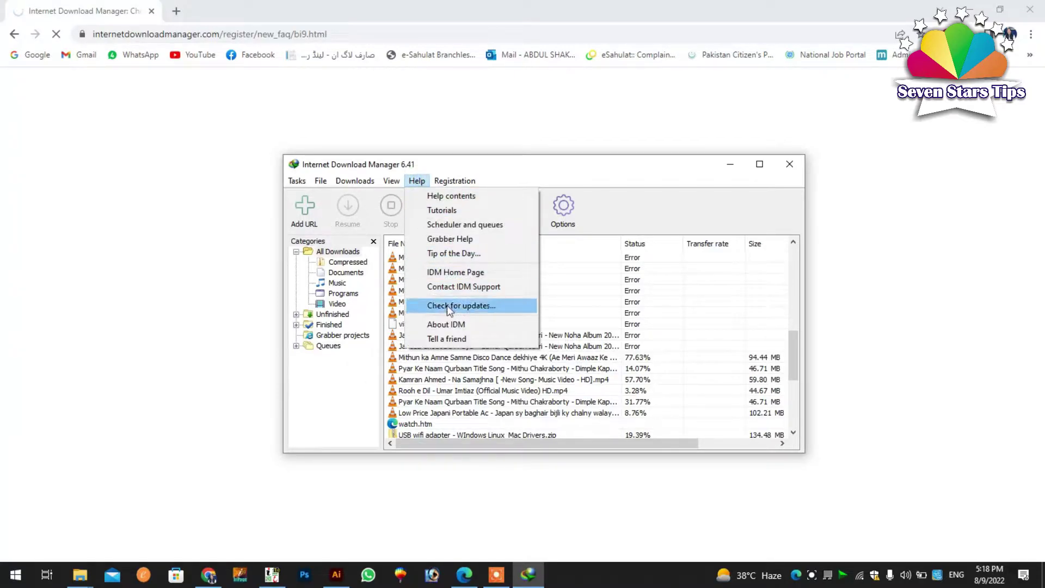
left_click(446, 324)
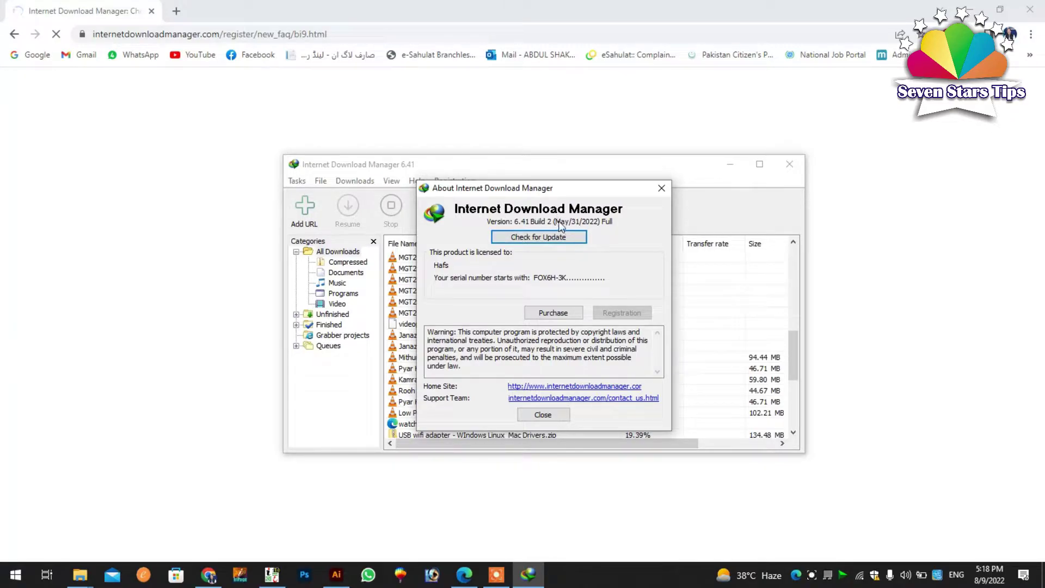
left_click(540, 416)
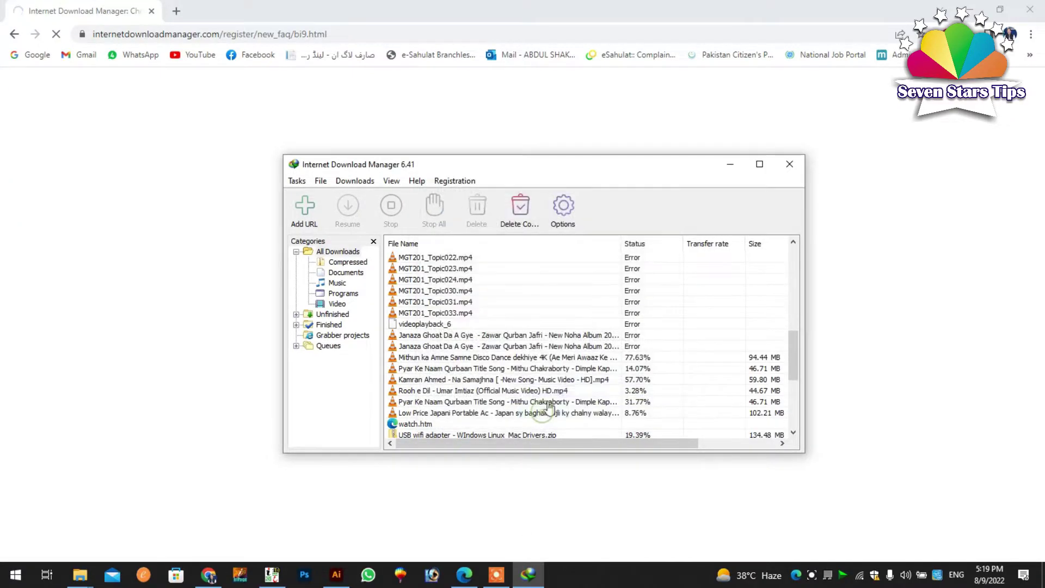
left_click(789, 165)
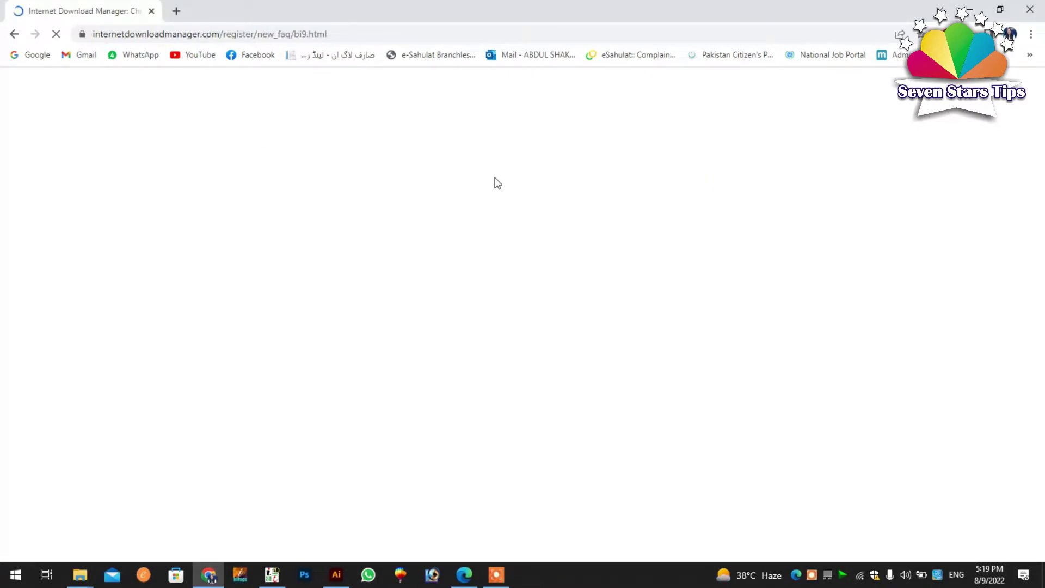
Step: Return to the Google results and open "How to configure IDM extension for Chrome?"
left_click(15, 35)
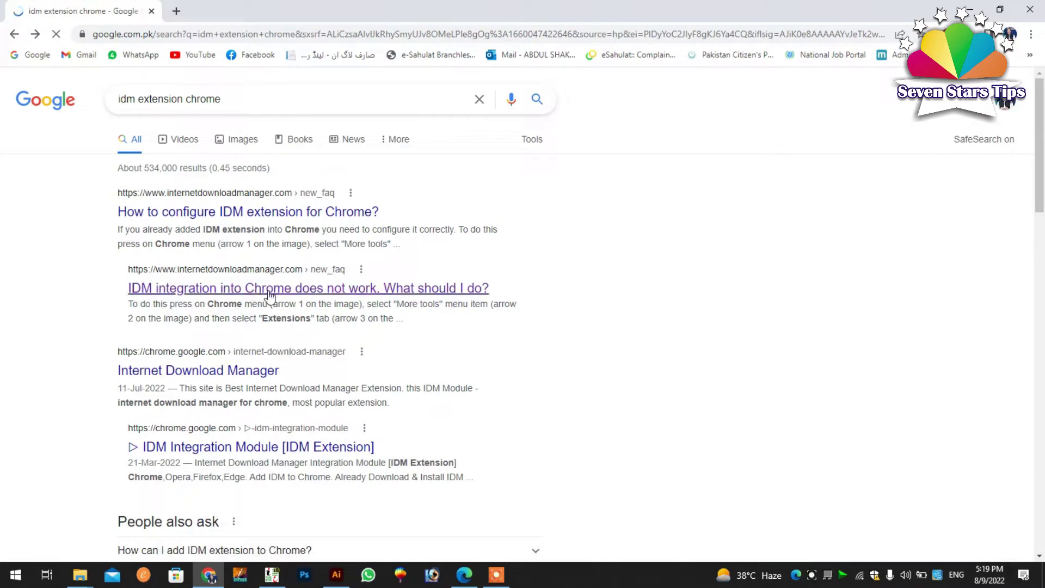
scroll(235, 441, "down", 3)
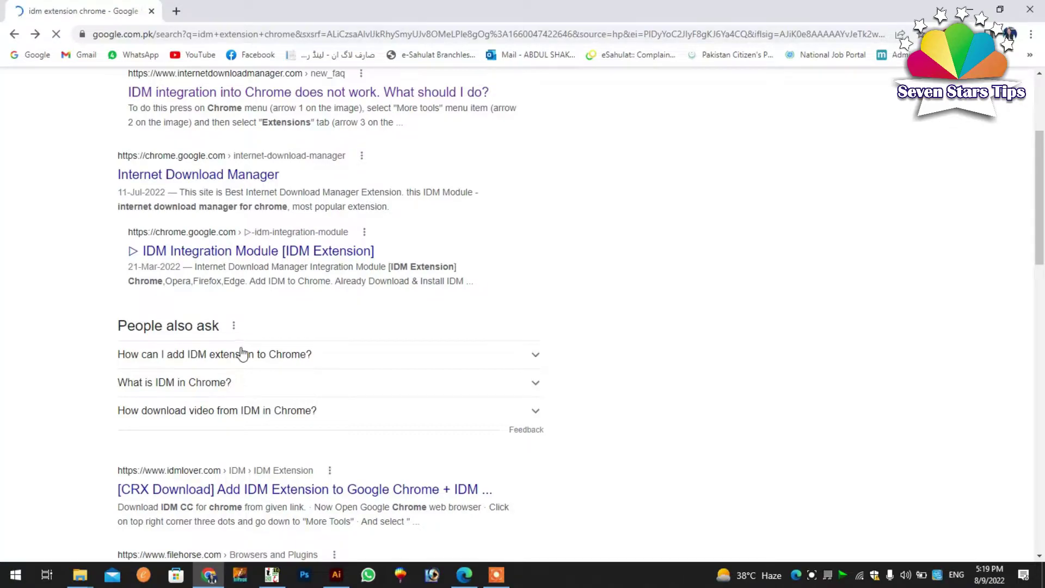
scroll(242, 355, "up", 1)
scroll(240, 354, "up", 2)
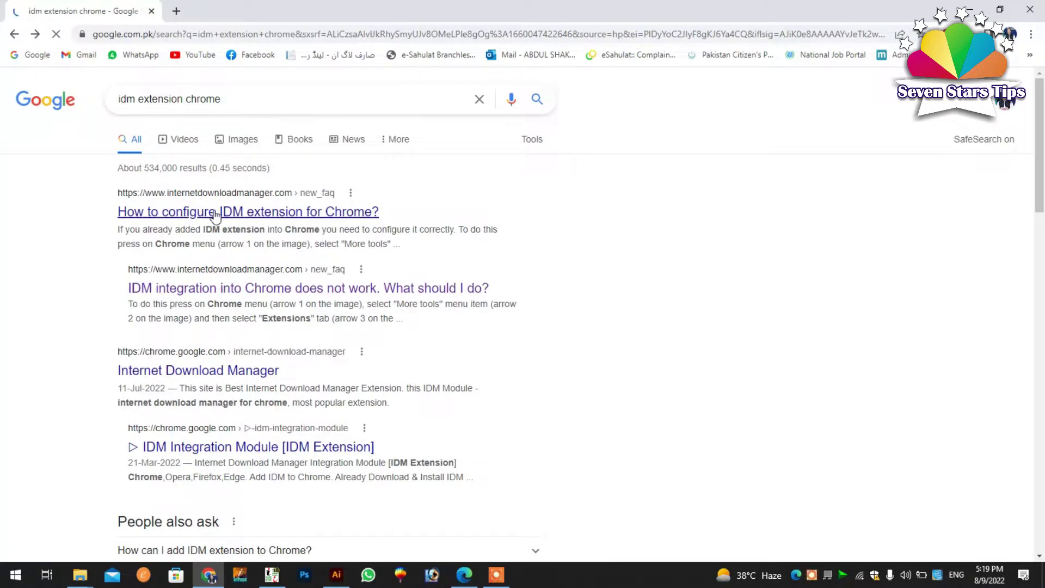
left_click(217, 214)
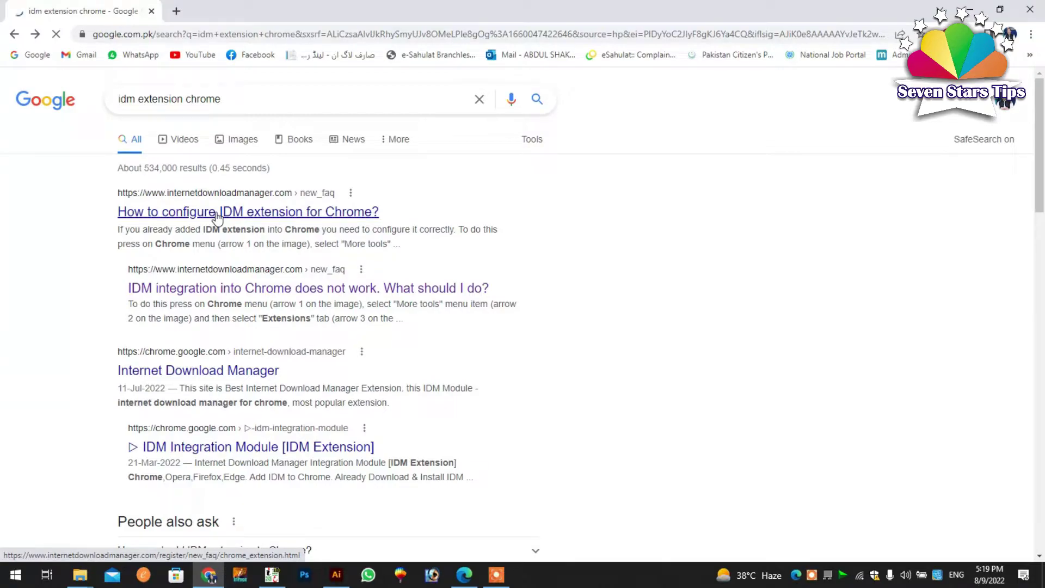
Step: Find the direct Chrome Web Store link for IDM Integration Module on the IDM extension help page and open it
left_click(253, 288)
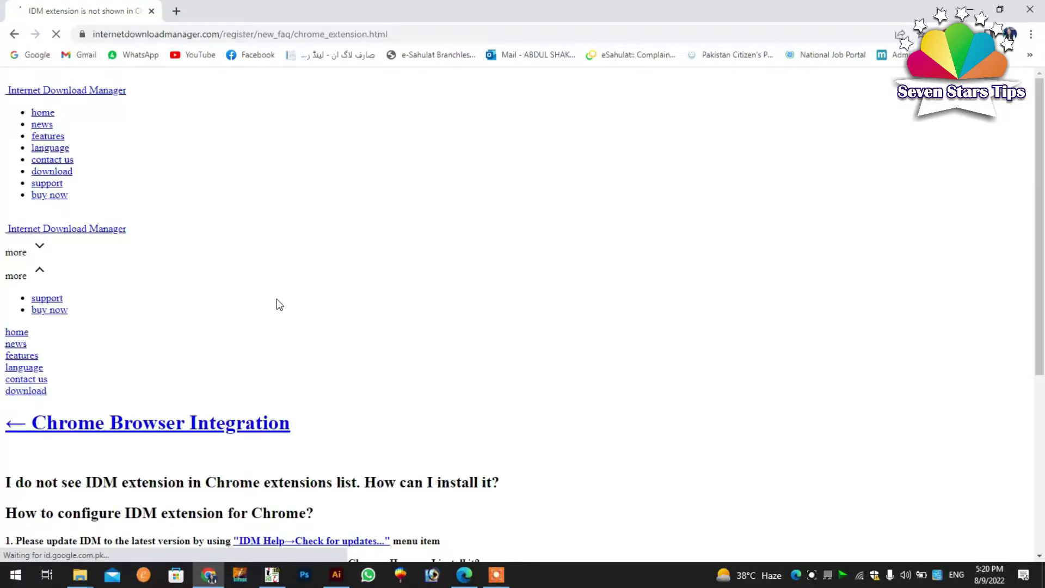
scroll(277, 299, "down", 5)
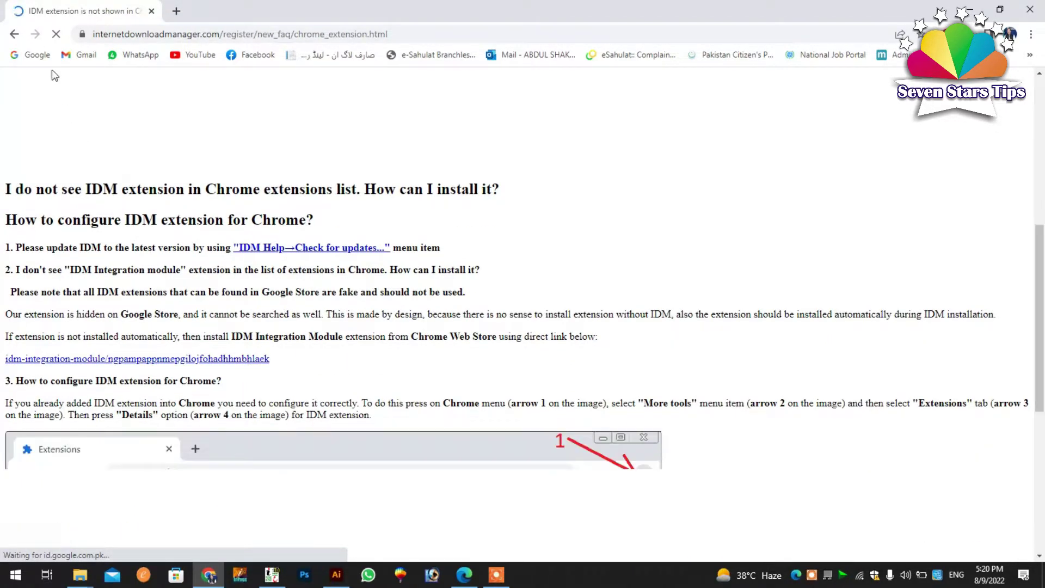
left_click(55, 35)
left_click(55, 35)
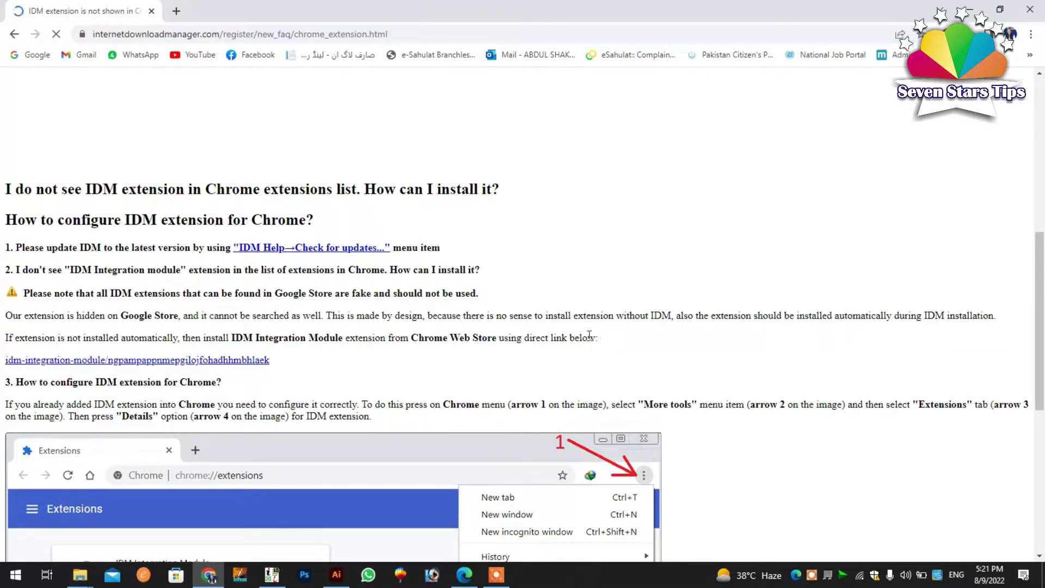
left_click_drag(594, 335, 5, 337)
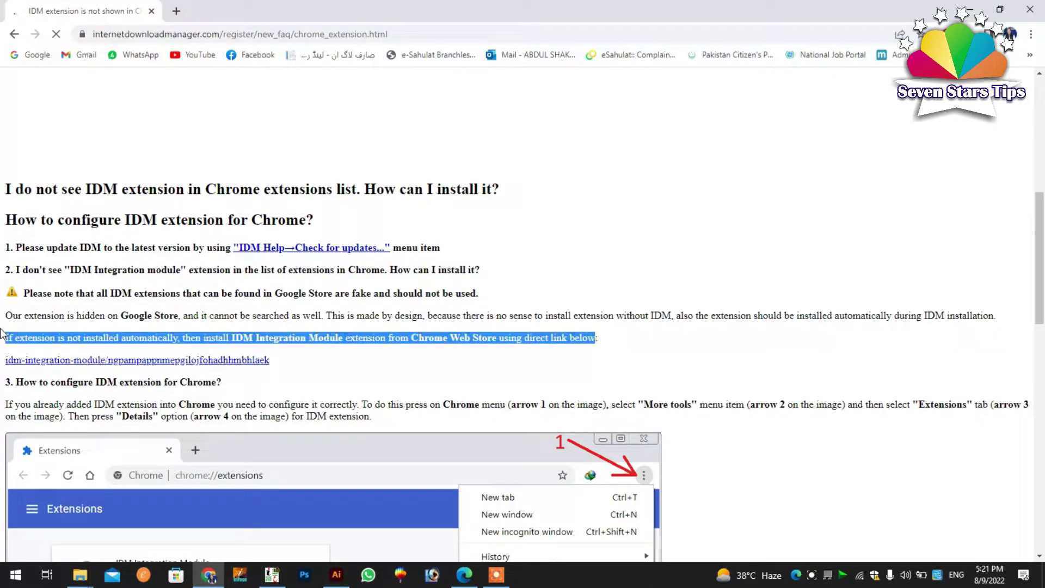
left_click(75, 361)
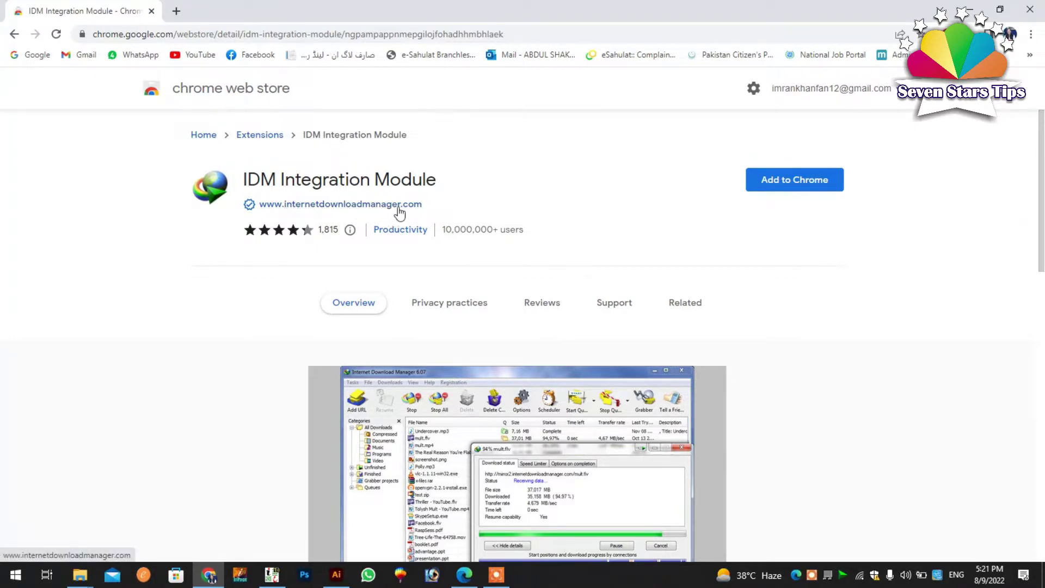
Step: Add the IDM Integration Module extension to Chrome and close its welcome page
left_click(798, 185)
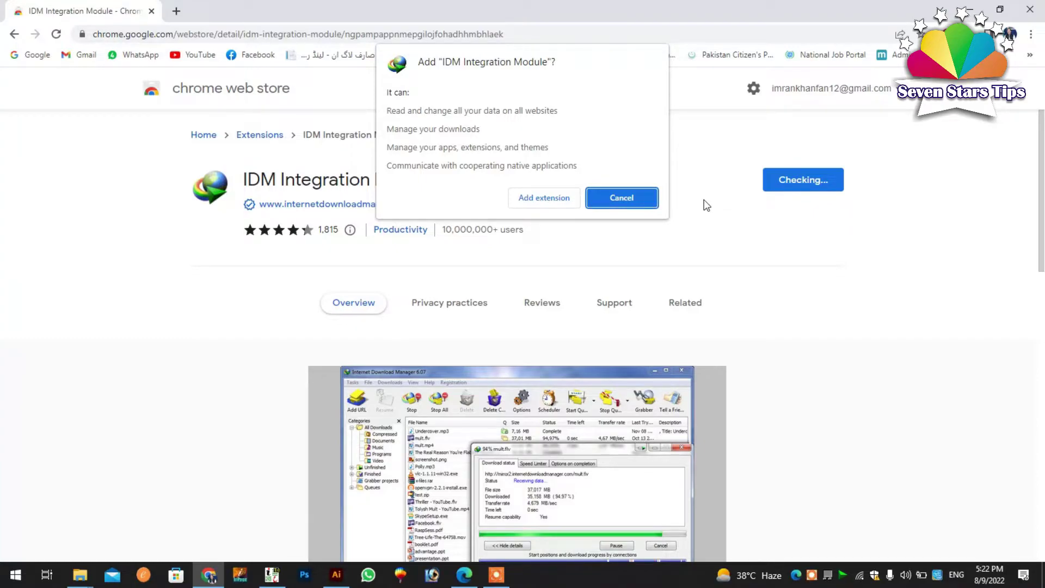
left_click(563, 203)
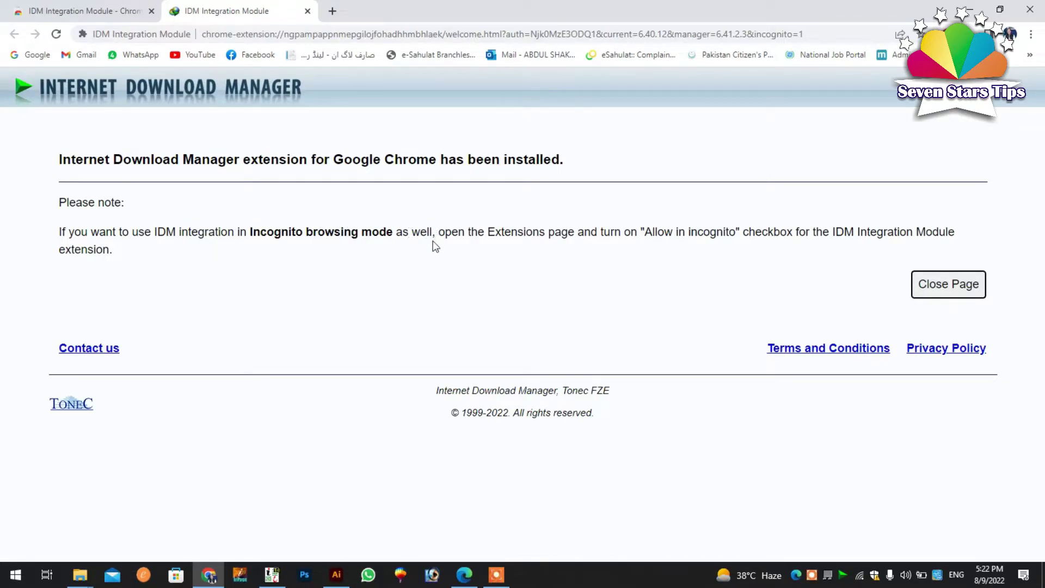
left_click_drag(445, 231, 672, 232)
left_click(612, 244)
left_click(931, 283)
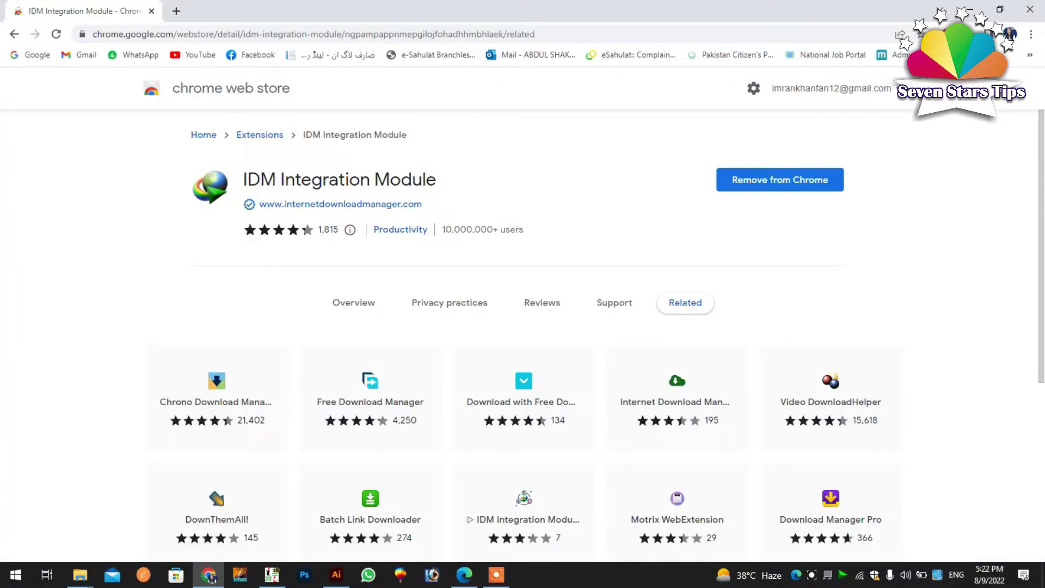
Step: Pin the IDM Integration Module extension to the browser toolbar
left_click(994, 34)
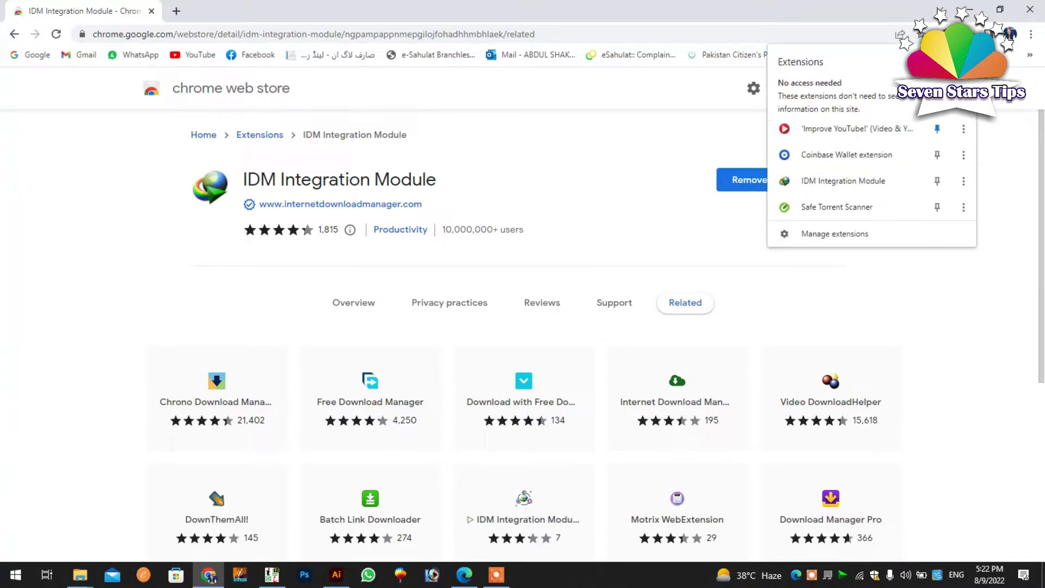
left_click(938, 181)
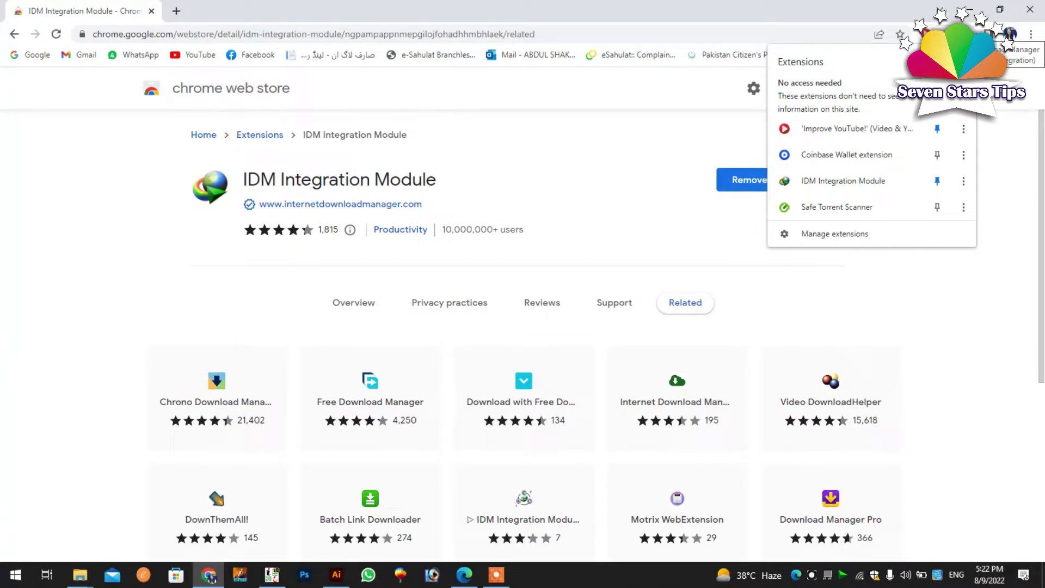
left_click(693, 16)
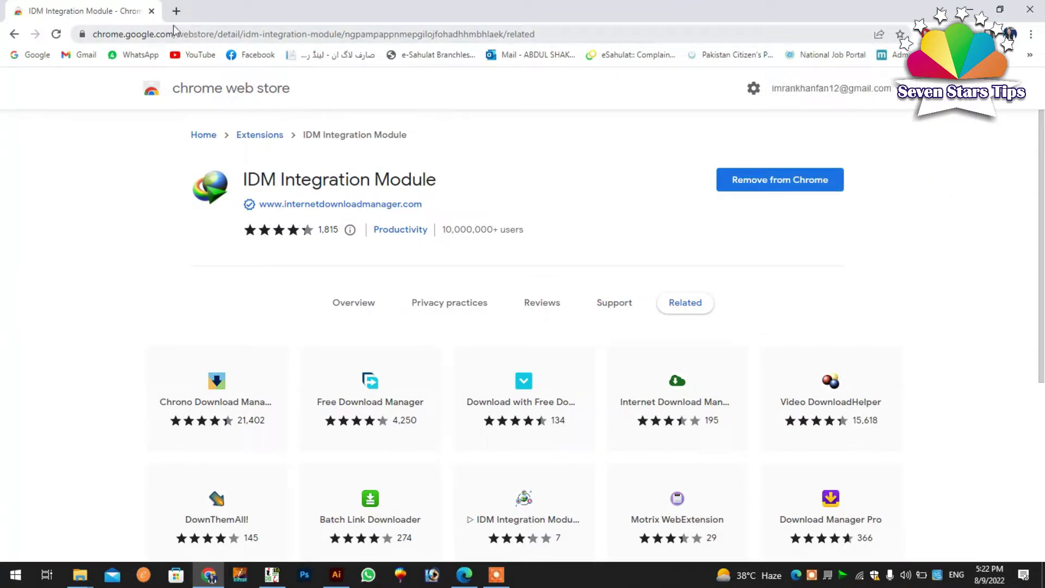
Step: Open YouTube in a new tab and open the video "How to Download Install Drivers | PCs Laptop Tips" from the home feed
left_click(176, 10)
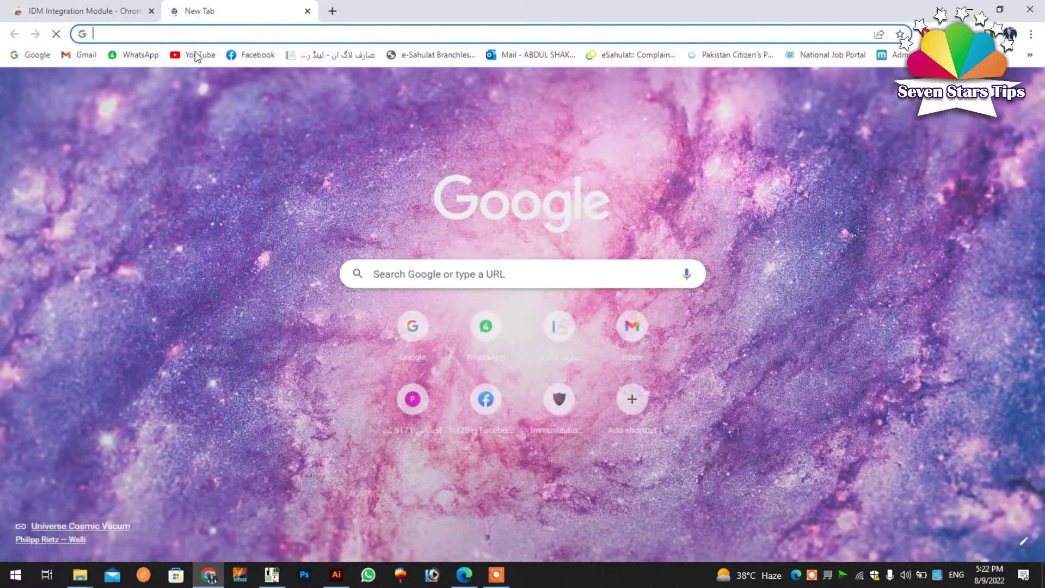
left_click(197, 54)
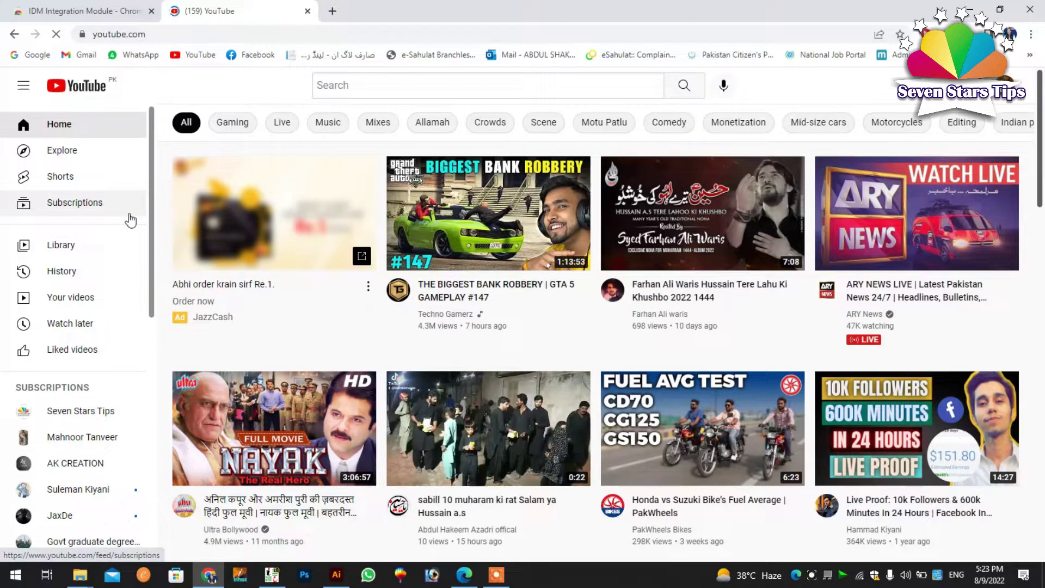
scroll(131, 220, "down", 1)
scroll(256, 242, "down", 5)
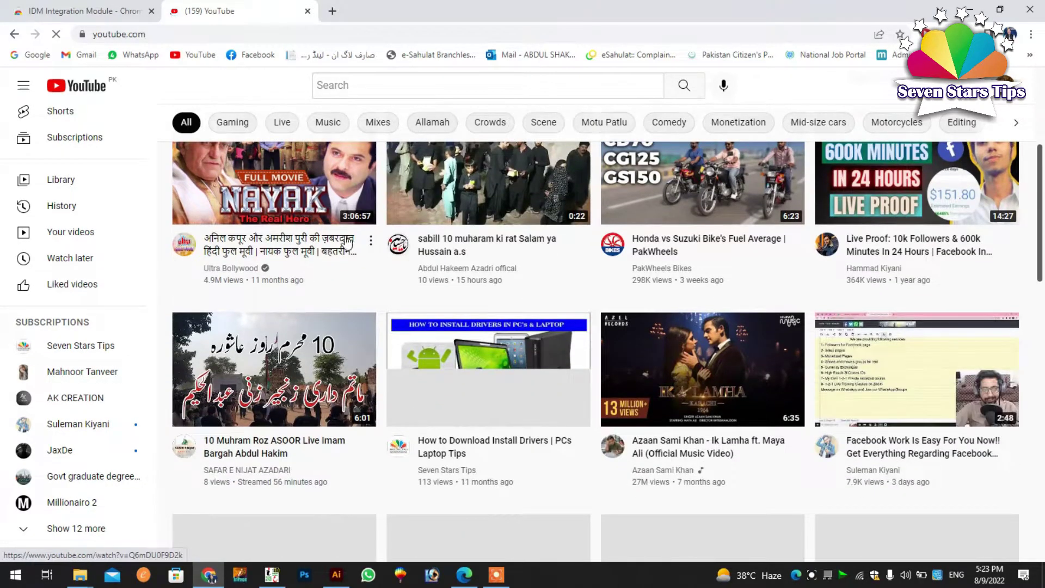
mouse_move(327, 228)
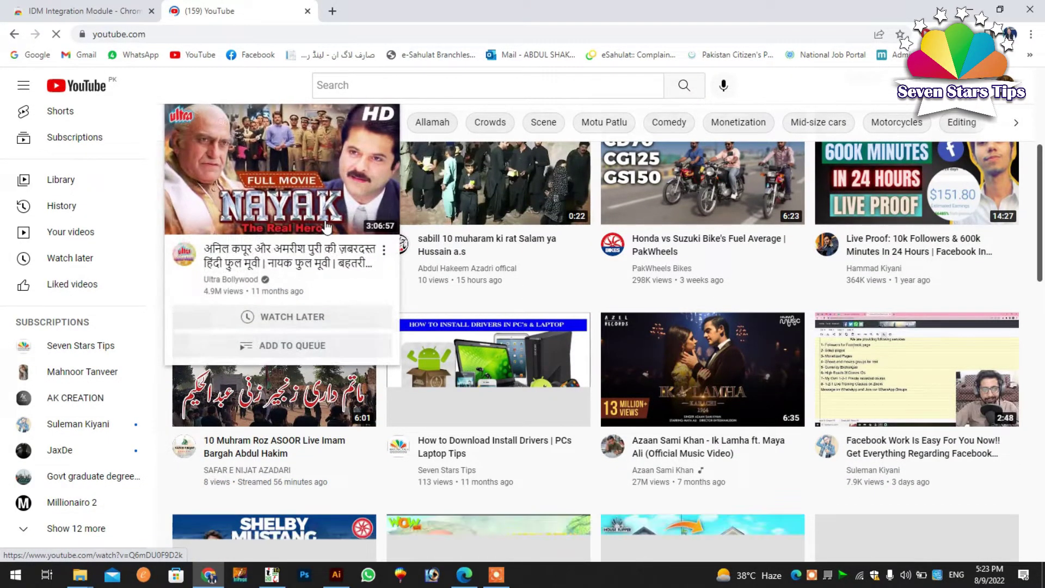
scroll(327, 227, "down", 5)
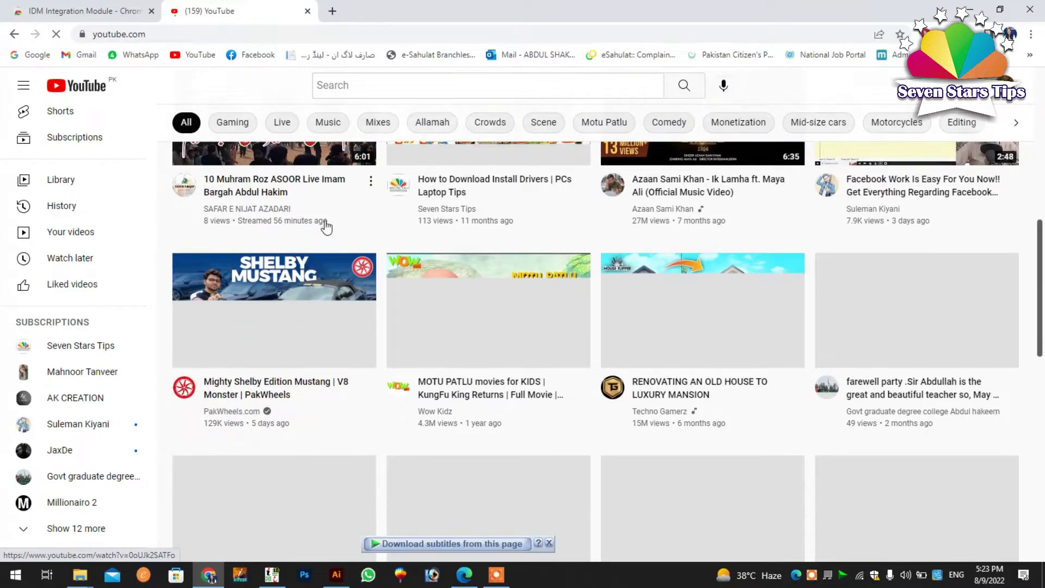
scroll(326, 228, "up", 1)
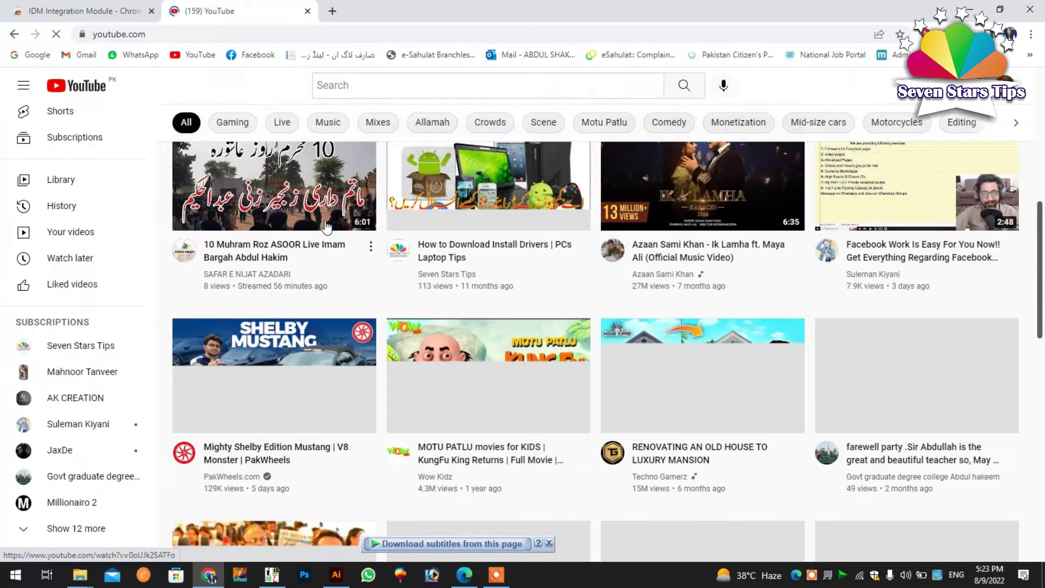
scroll(629, 263, "down", 3)
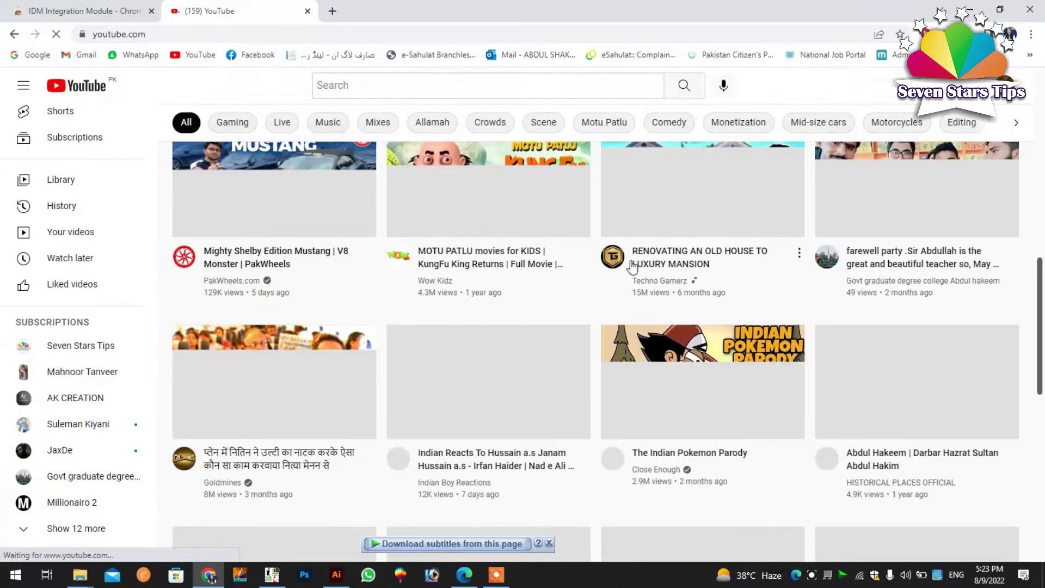
scroll(631, 266, "up", 8)
scroll(631, 265, "down", 6)
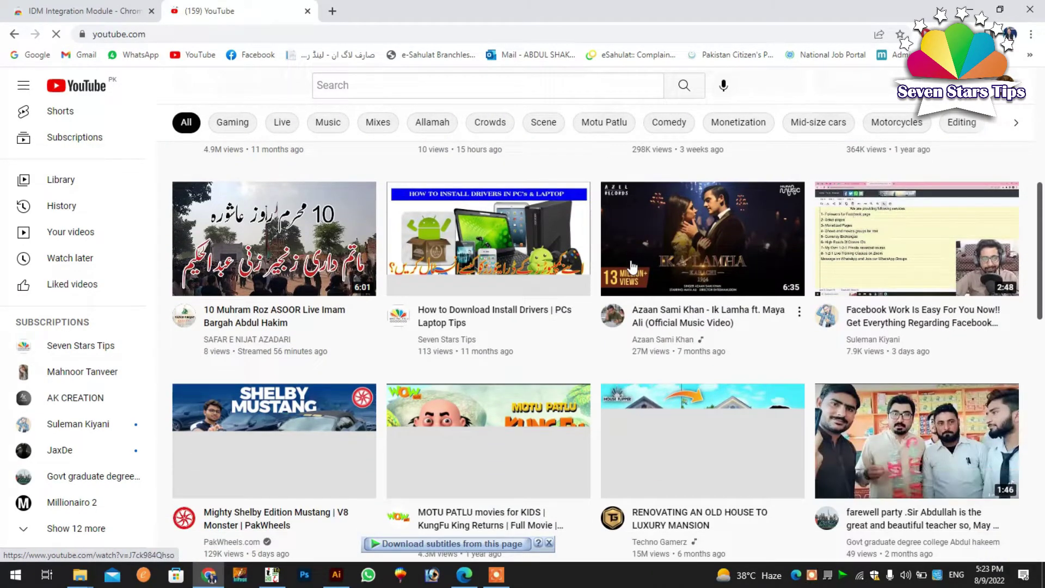
left_click(457, 242)
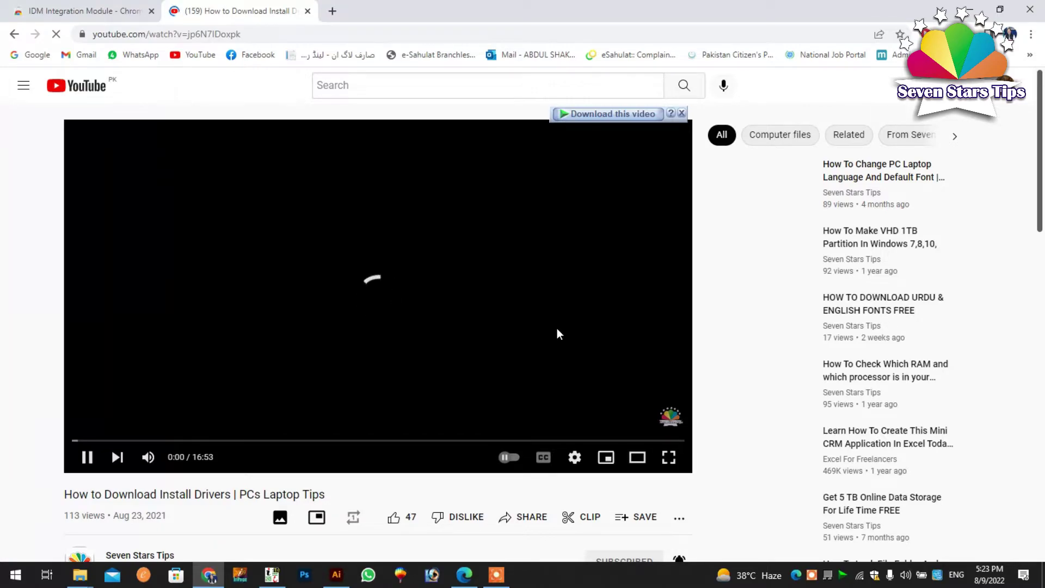
Step: Request the IDM download of the video as a 1080p HD MP4, review its URL and save path, and dismiss the download information
left_click(620, 116)
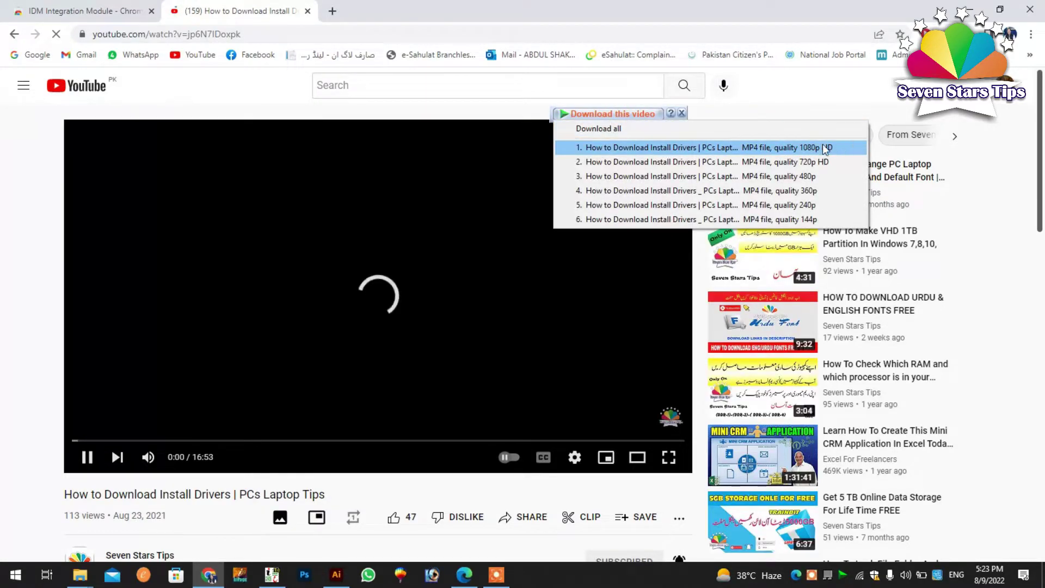
left_click(801, 147)
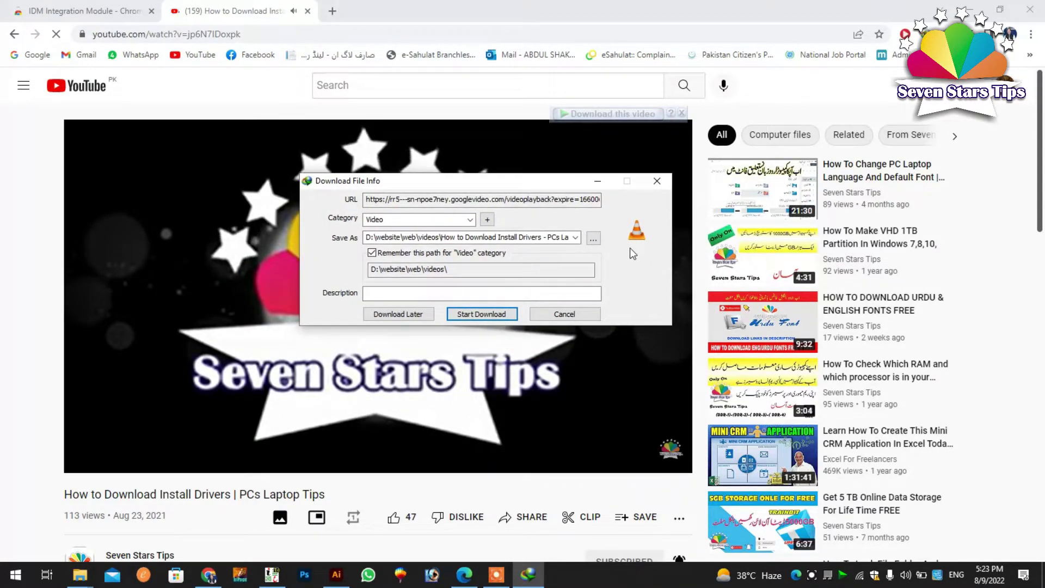
left_click(550, 238)
left_click_drag(593, 199, 624, 200)
left_click(597, 199)
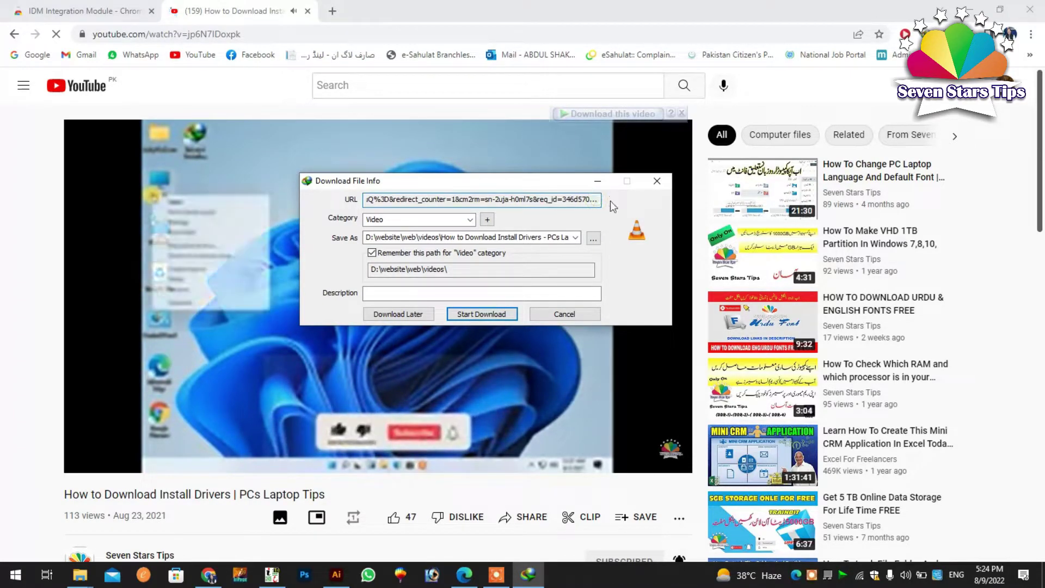
left_click(564, 233)
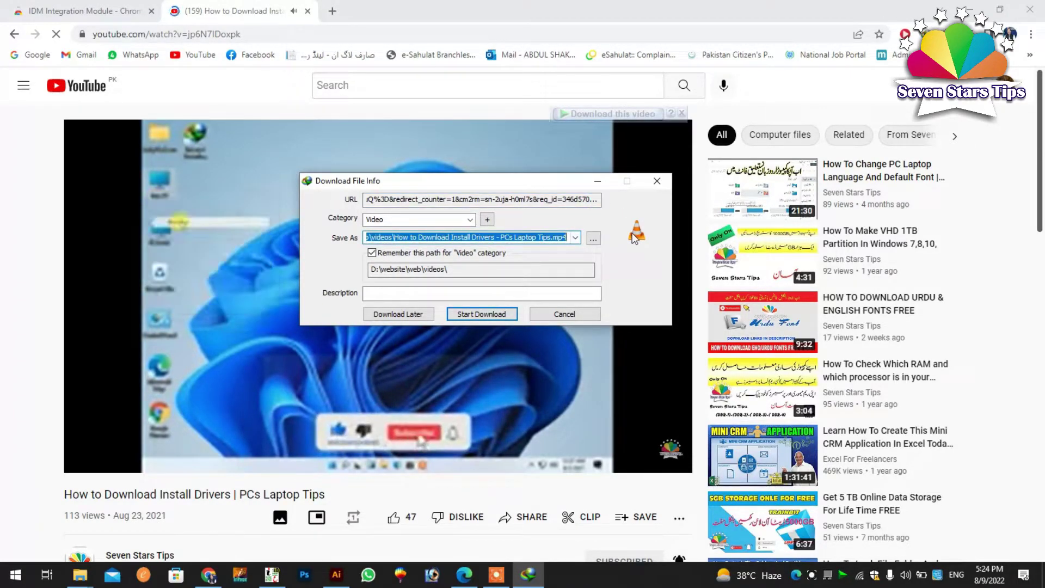
left_click(658, 185)
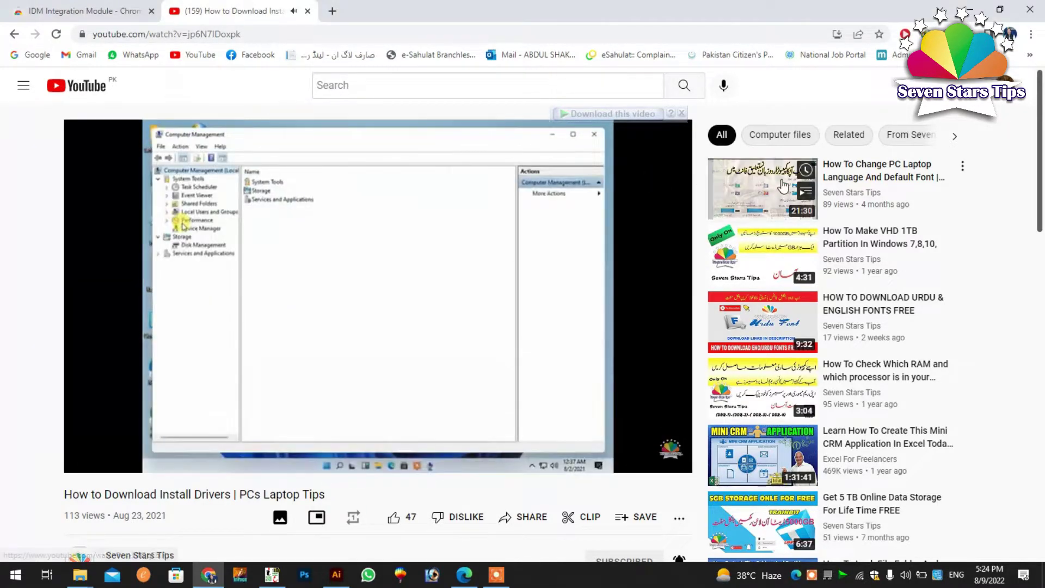
Step: Open the suggested Seven Stars Tips video "How To Change PC Laptop Language And Default Font" and like it
left_click(710, 200)
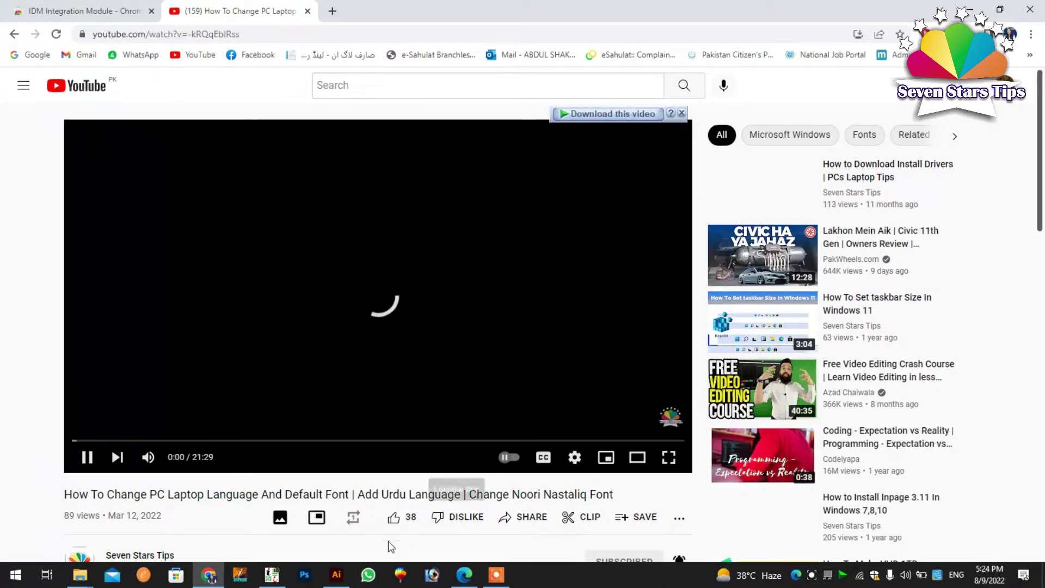
left_click(407, 520)
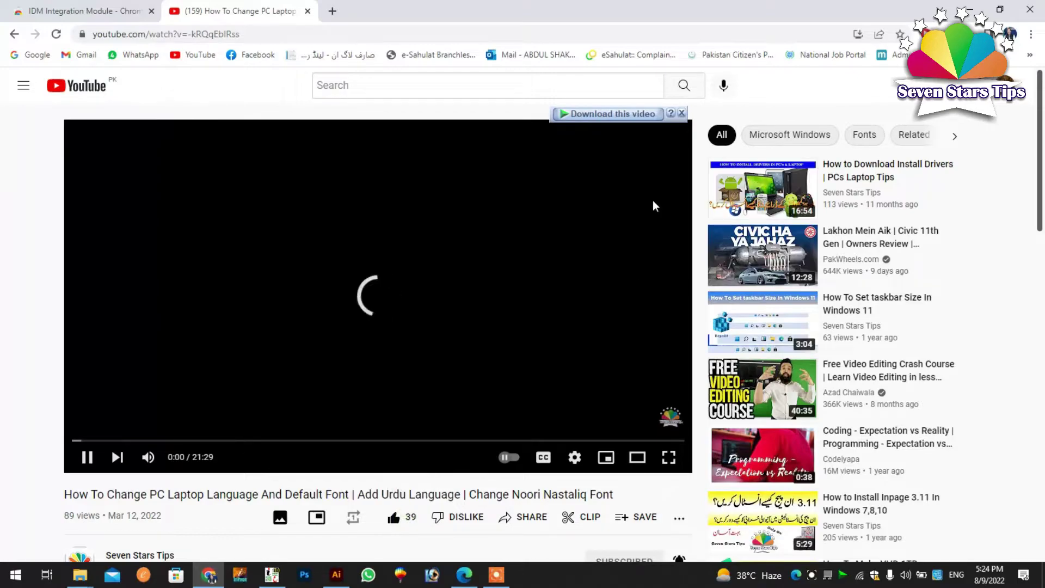
Step: Start the IDM download of this video as an MP4 in 1080p HD 60 fps, and cancel the transfer
left_click(626, 115)
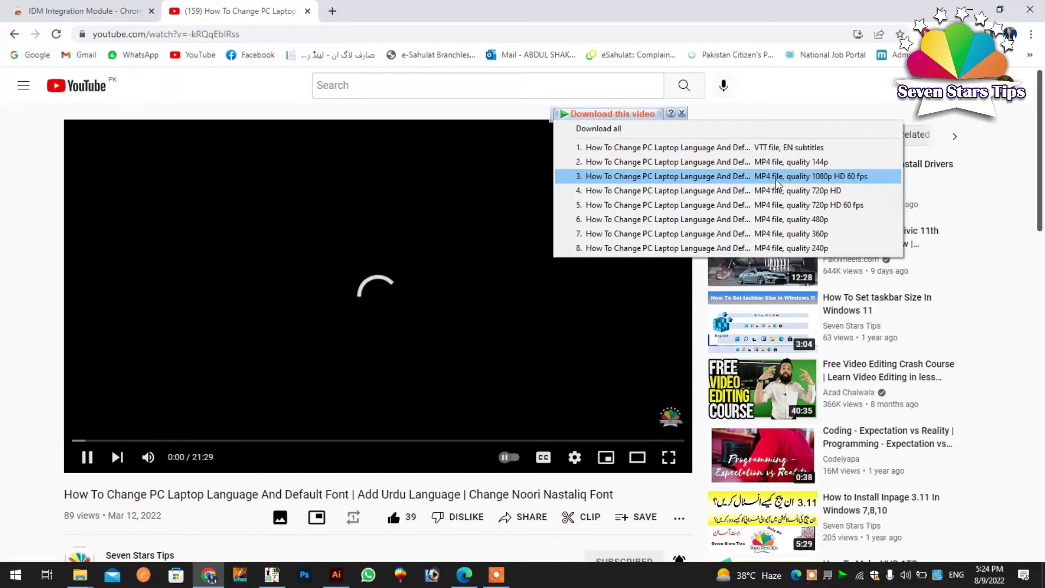
left_click(838, 176)
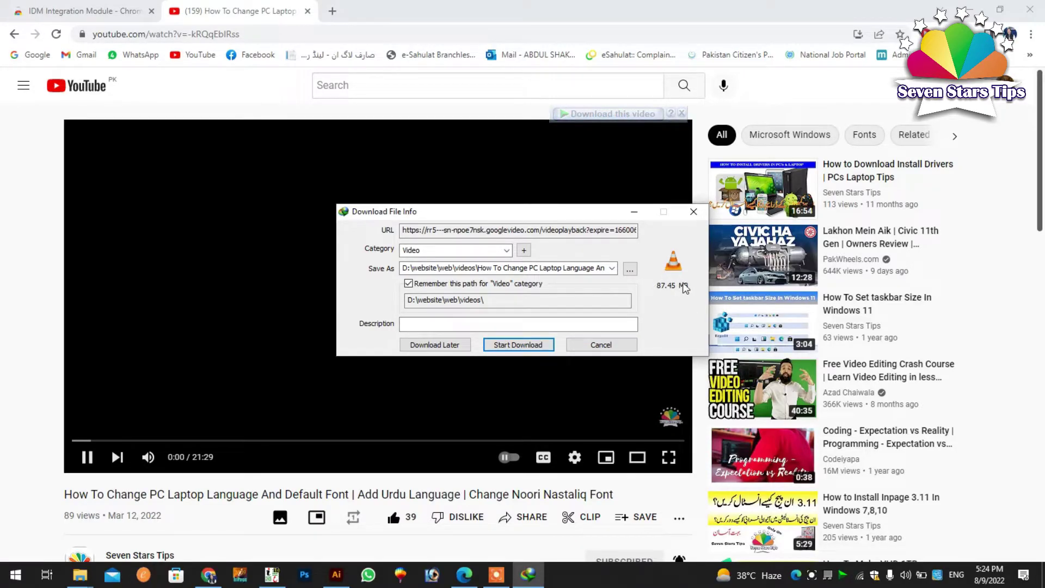
left_click(518, 345)
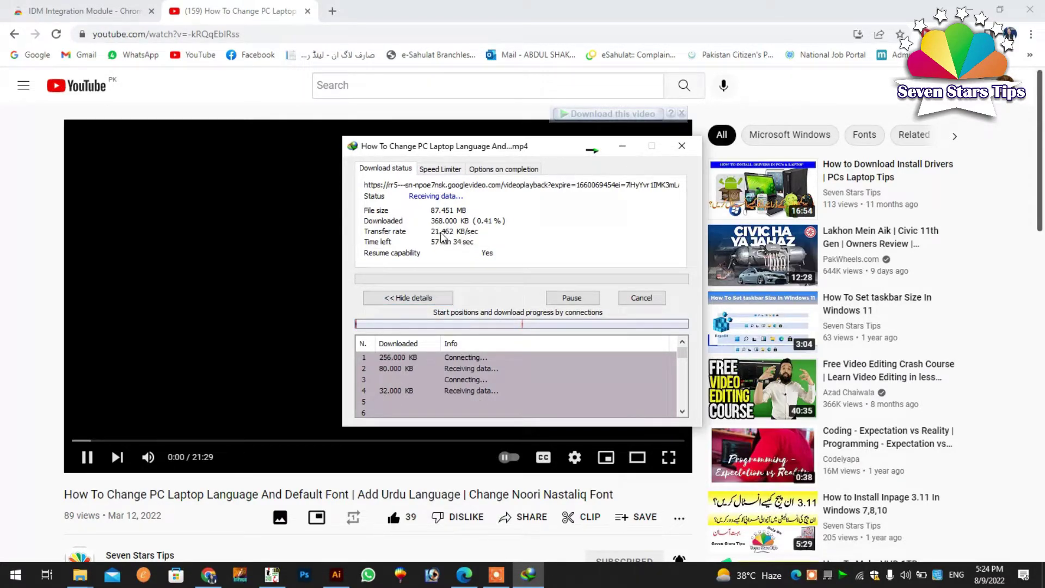
left_click(643, 299)
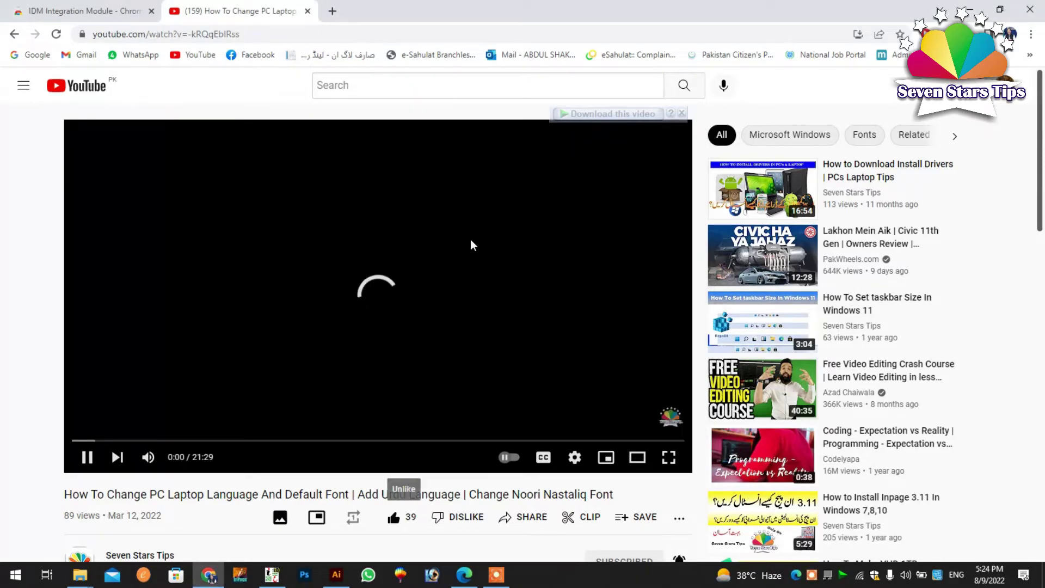
Step: Close the YouTube tab and go back to the Overview of the IDM Integration Module store page
left_click(308, 11)
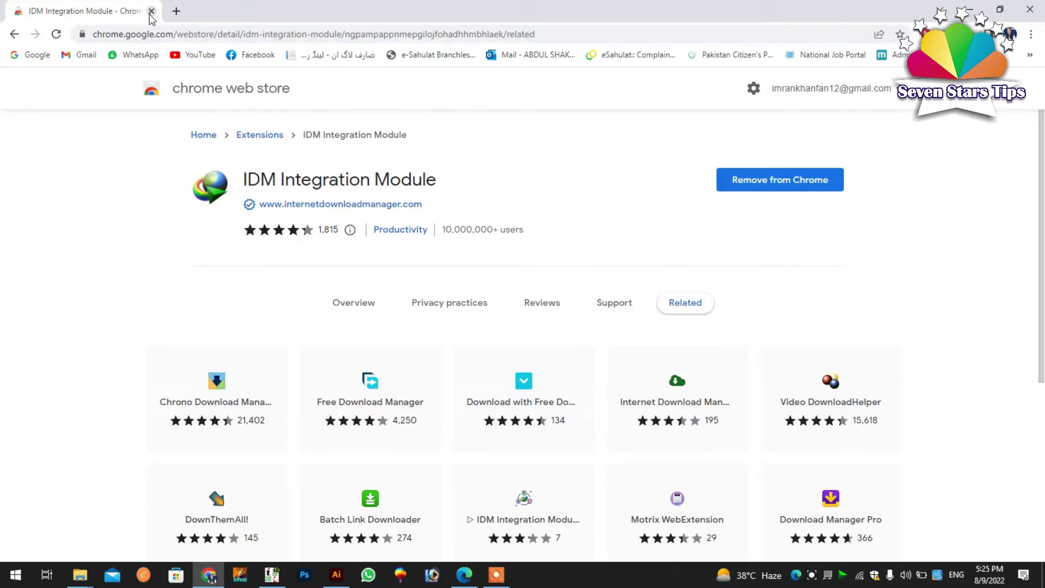
left_click(14, 35)
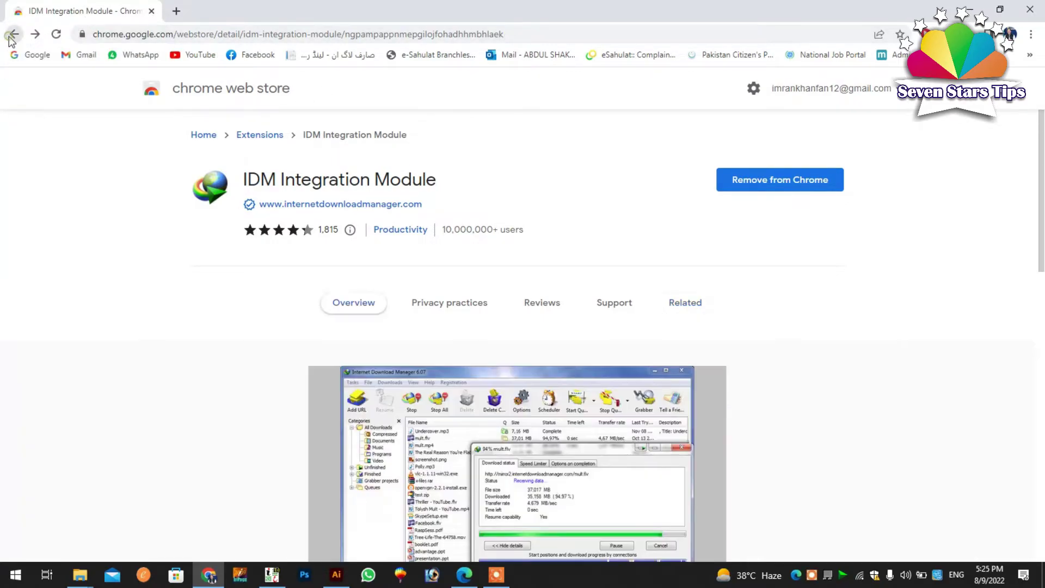